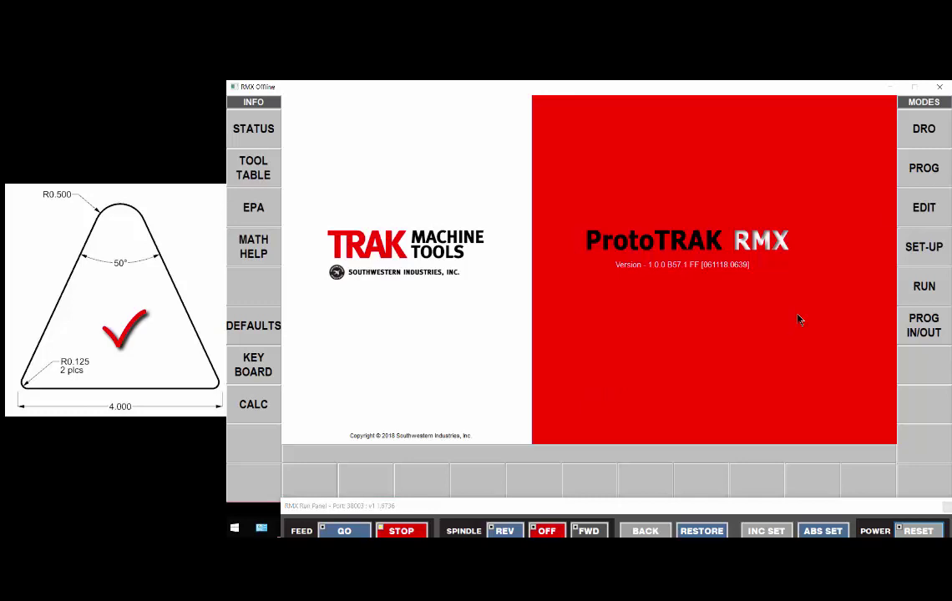
# Step: Start a new program with an irregular pocket as event 1, beginning at X 0, Y 0 absolute
pyautogui.click(924, 168)
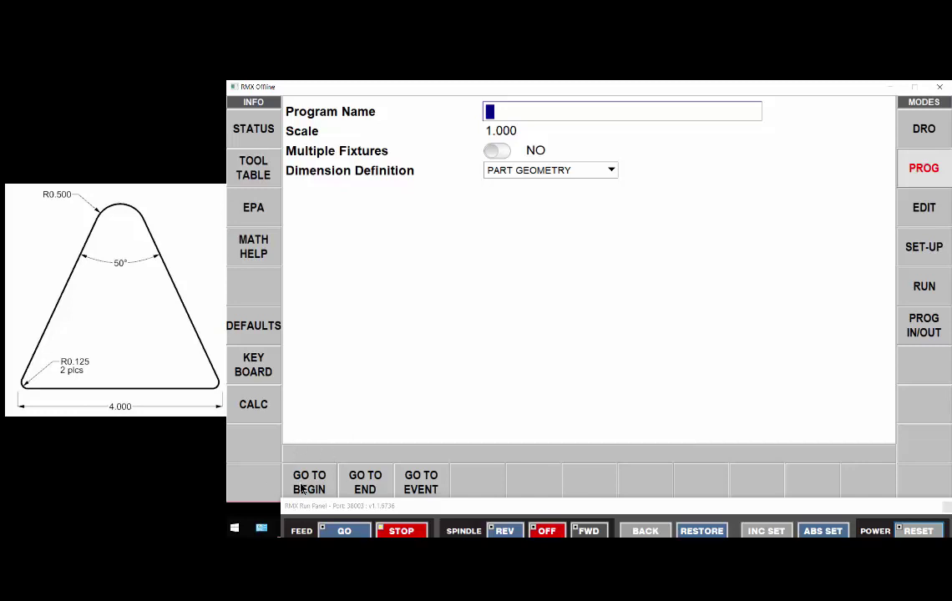
pyautogui.click(304, 489)
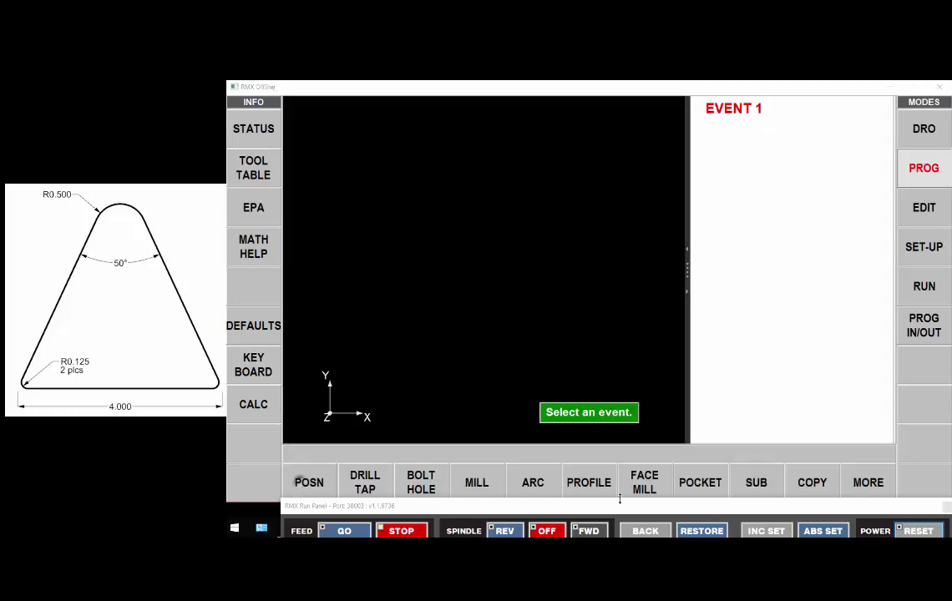
pyautogui.click(686, 486)
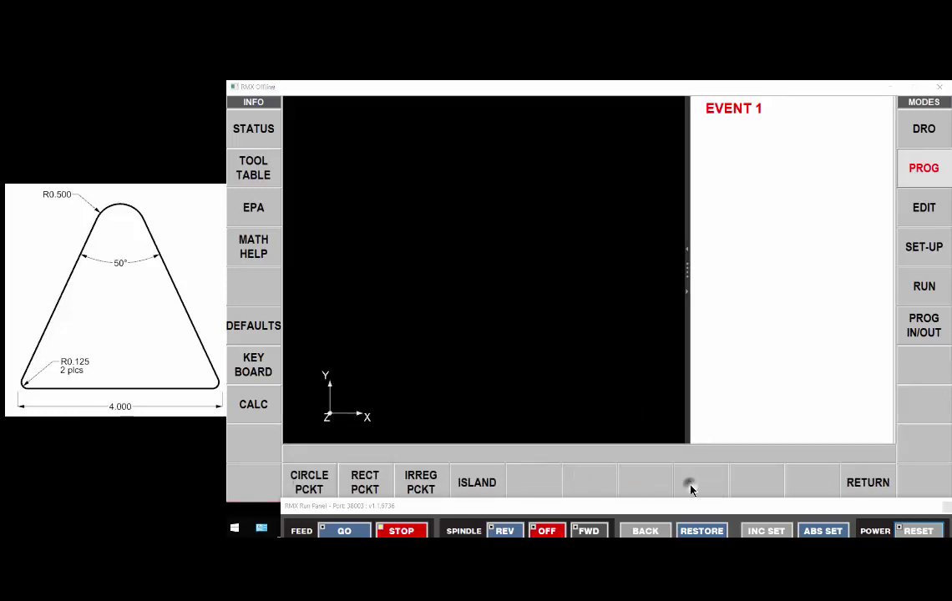
pyautogui.click(422, 484)
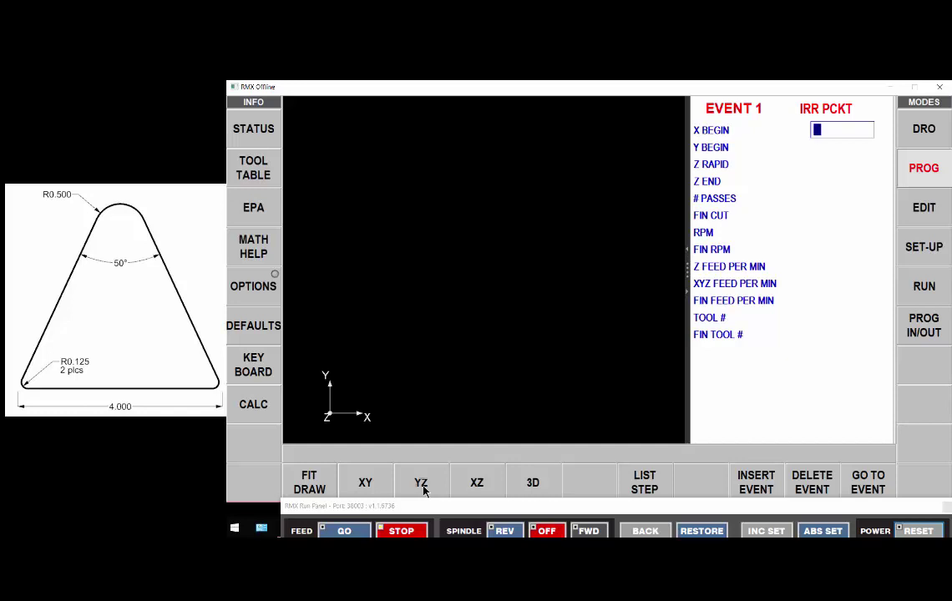
pyautogui.press('Return')
pyautogui.press('Return')
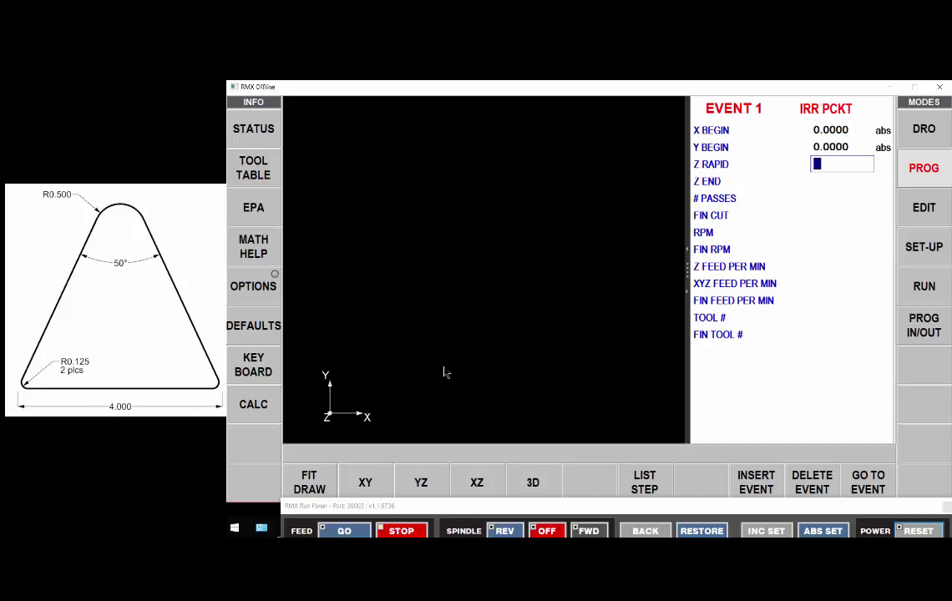
# Step: Set the pocket's Z rapid to 0.03 and Z end to -0.5, with 1 pass and a 0.015 finish cut
pyautogui.write('.03')
pyautogui.press('Return')
pyautogui.write('-.5')
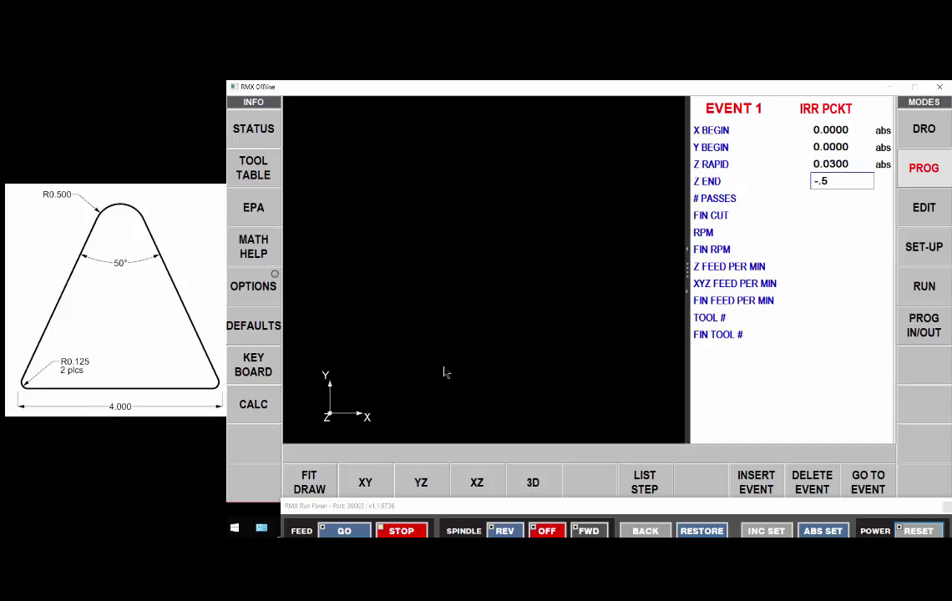
pyautogui.press('Return')
pyautogui.press('Return')
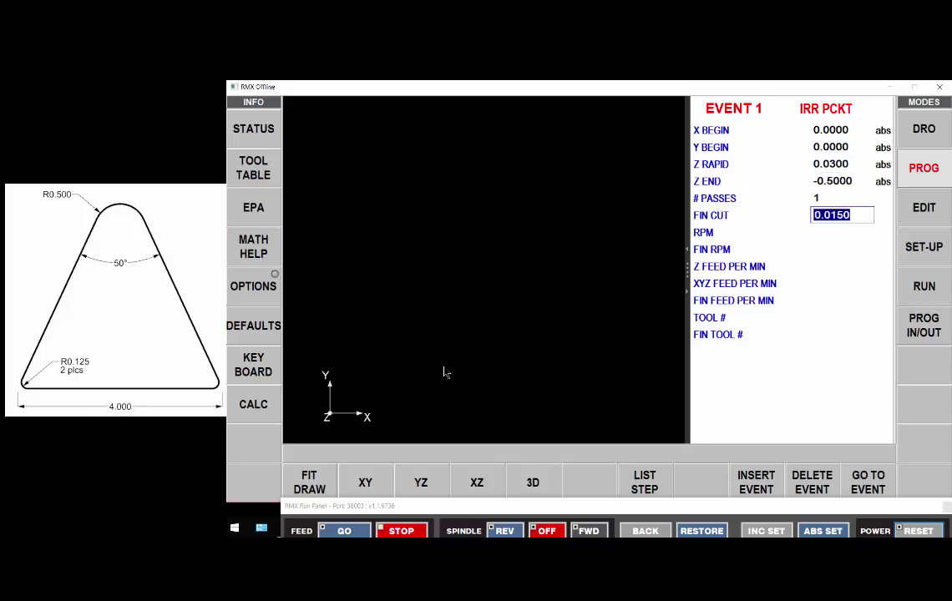
pyautogui.press('Return')
# Step: Set the pocket's roughing and finishing spindle speeds to 5000 RPM each
pyautogui.write('5000')
pyautogui.press('Return')
pyautogui.write('5000')
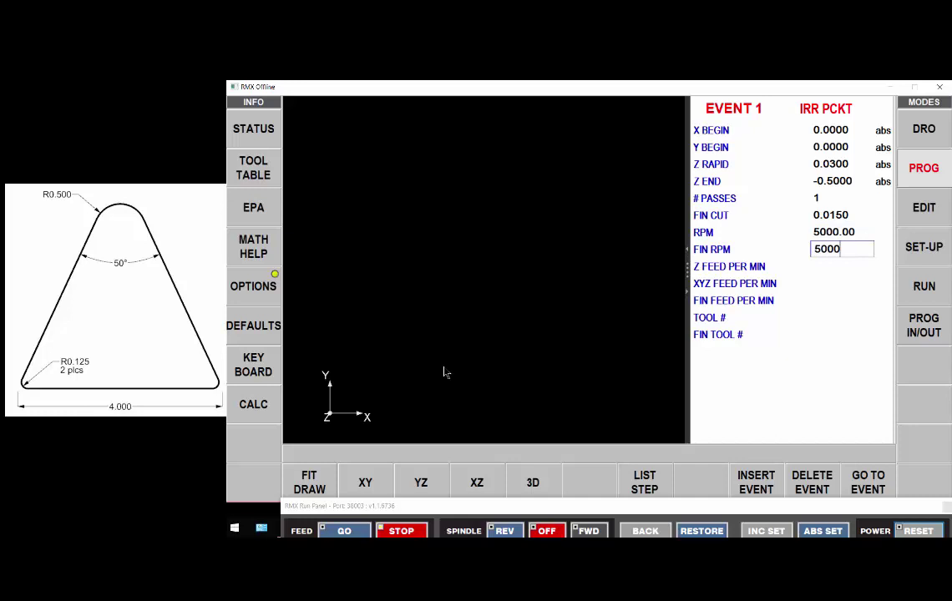
pyautogui.press('Return')
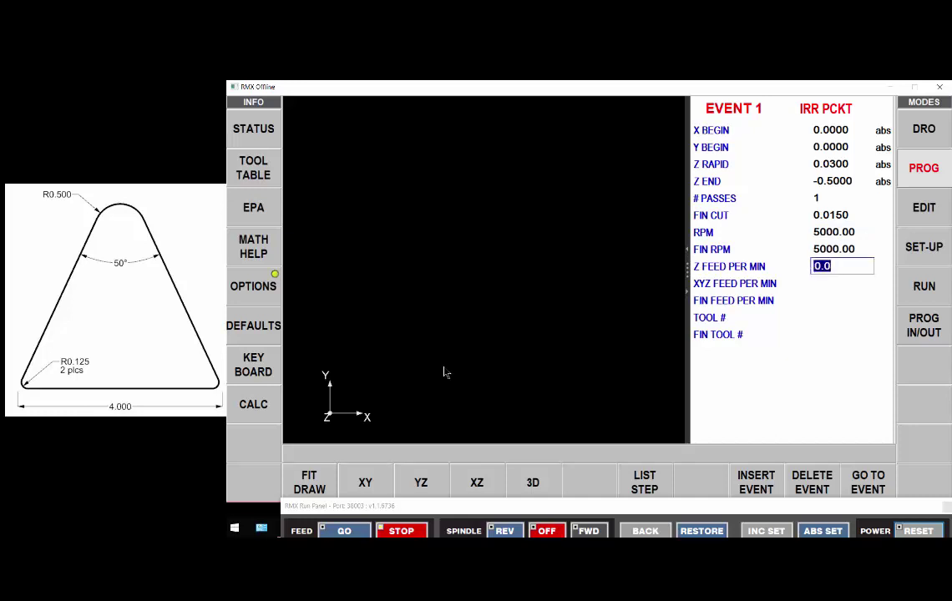
# Step: Set the pocket's feeds per minute to 40 for Z, 85 for XYZ and 50 for finishing
pyautogui.write('40')
pyautogui.press('Return')
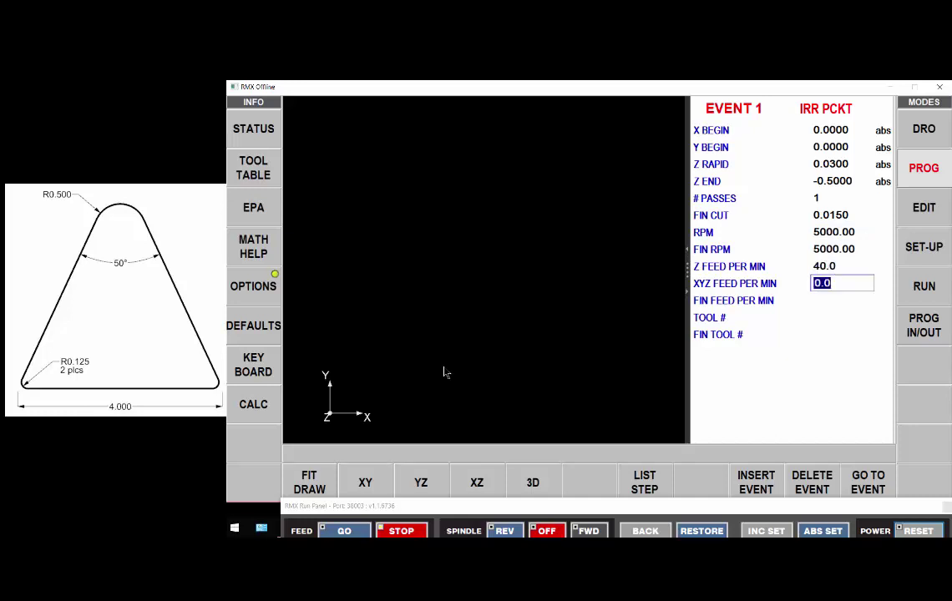
pyautogui.write('85')
pyautogui.press('Return')
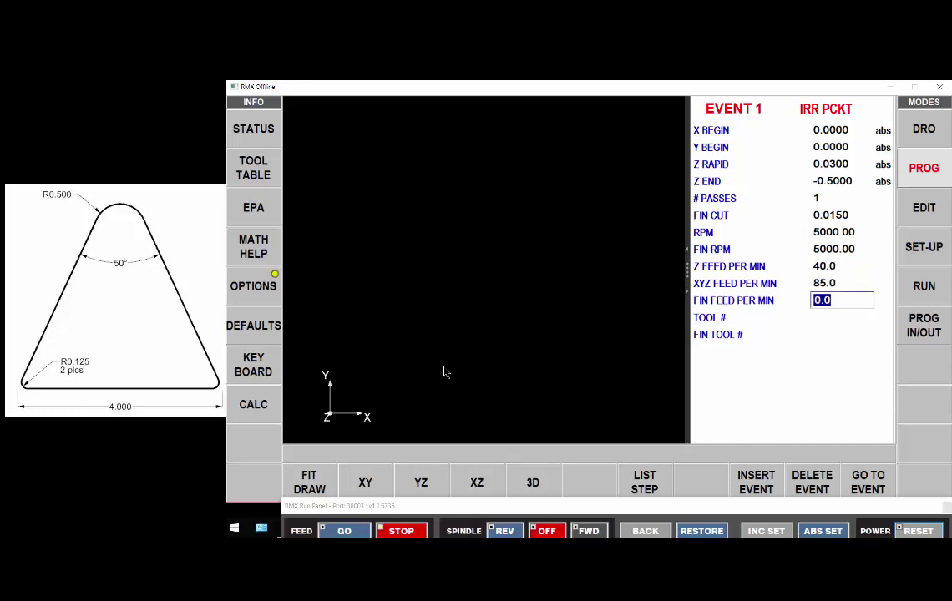
pyautogui.write('50')
pyautogui.press('Return')
# Step: Assign tool 1 for roughing and tool 2 for finishing the pocket, with 3 rest passes
pyautogui.press('Return')
pyautogui.write('2')
pyautogui.press('Return')
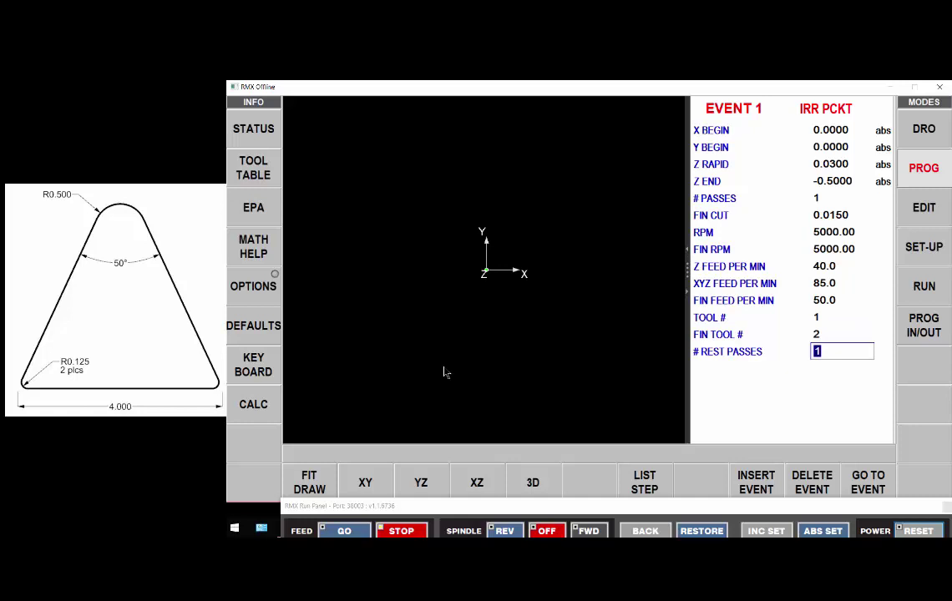
pyautogui.write('3')
pyautogui.press('Return')
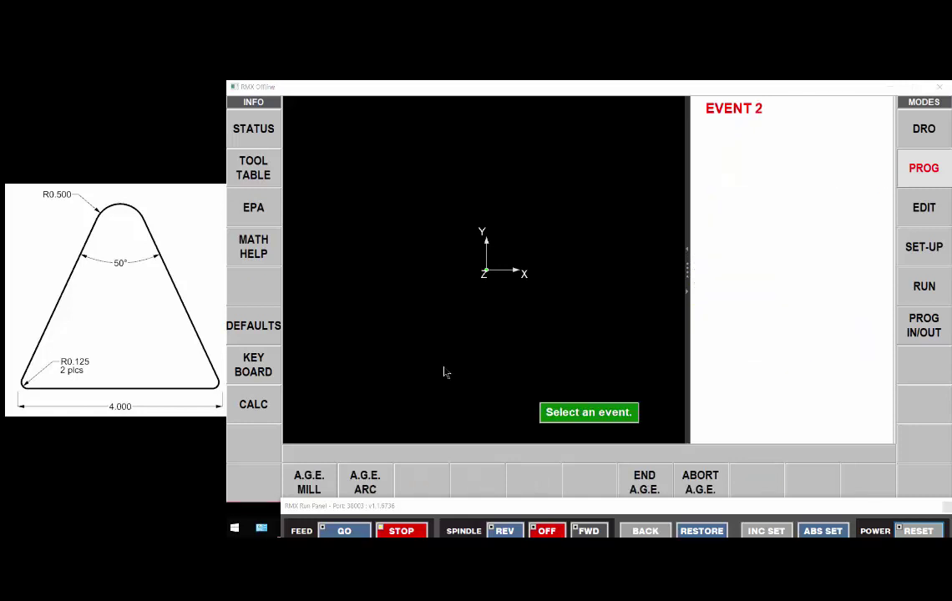
# Step: In the tool table, assign the library's 4-flute, 0.5 diameter carbide rough end mill as program tool 1
pyautogui.click(251, 171)
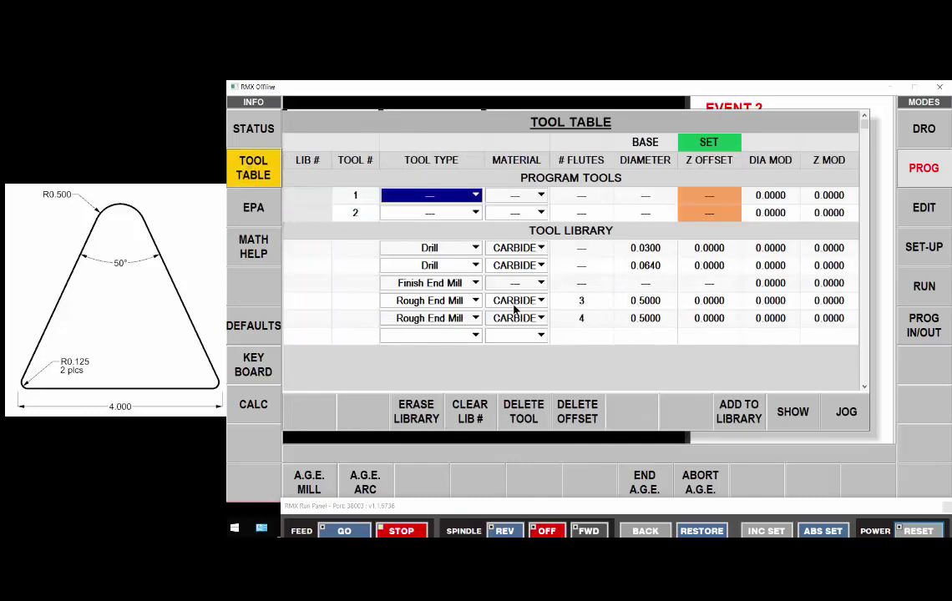
pyautogui.click(355, 318)
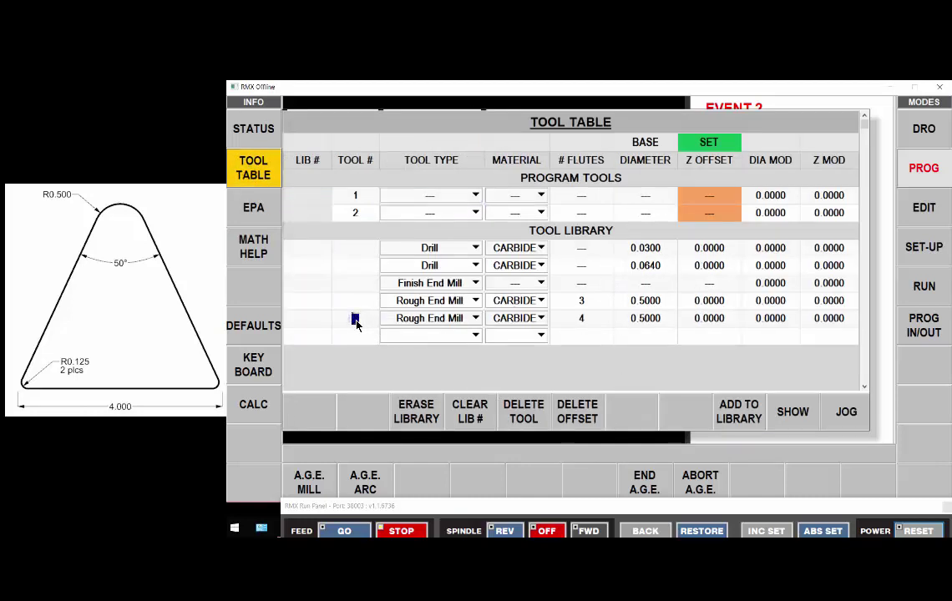
pyautogui.write('1')
pyautogui.press('Return')
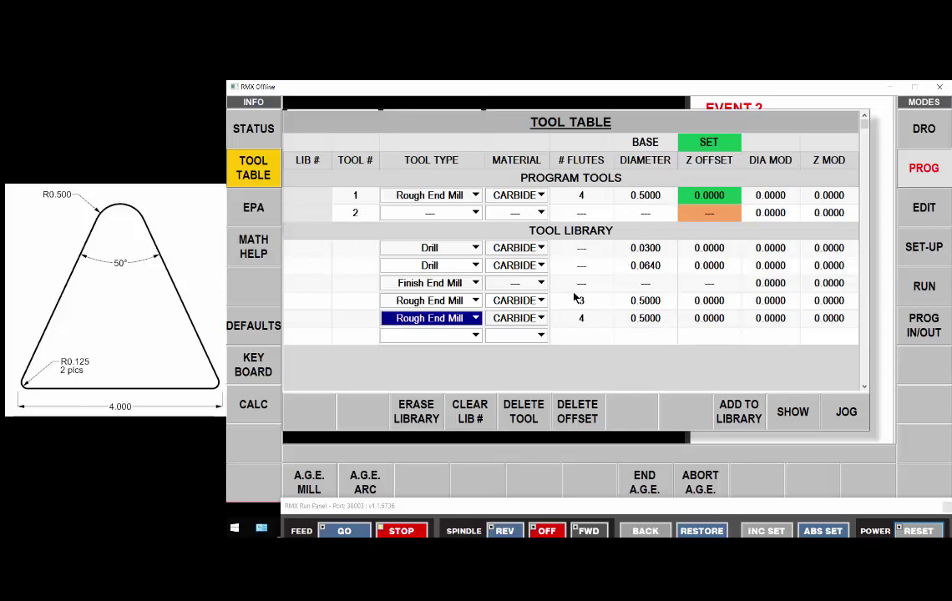
# Step: Define program tool 2 as a carbide finish end mill with 3 flutes and 0.25 diameter, and add it to the tool library
pyautogui.click(367, 284)
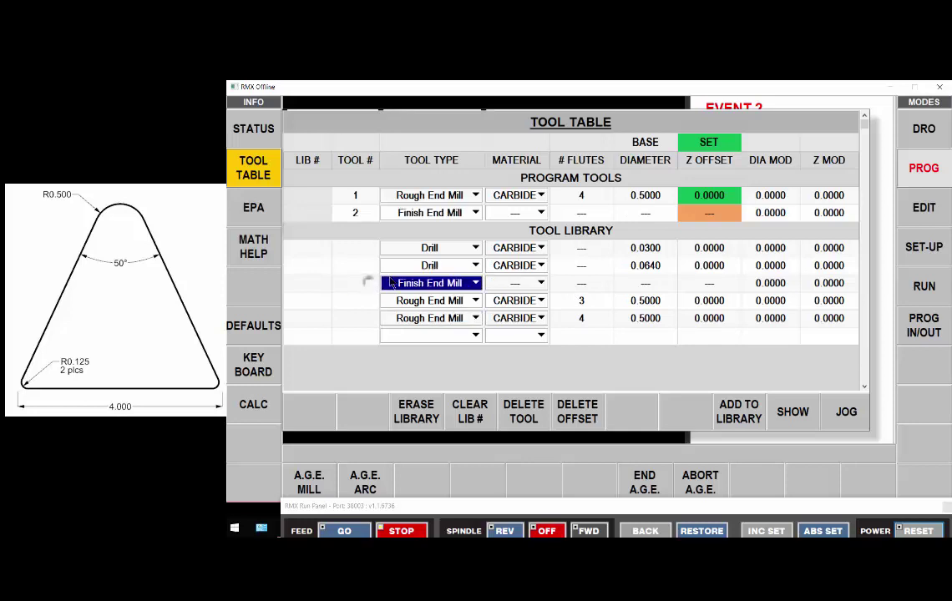
pyautogui.click(522, 213)
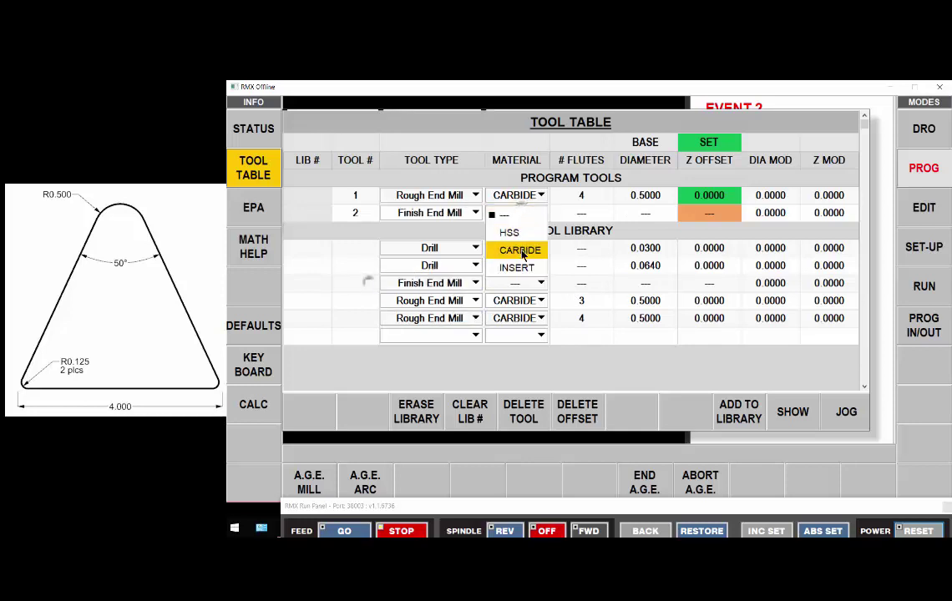
pyautogui.click(521, 251)
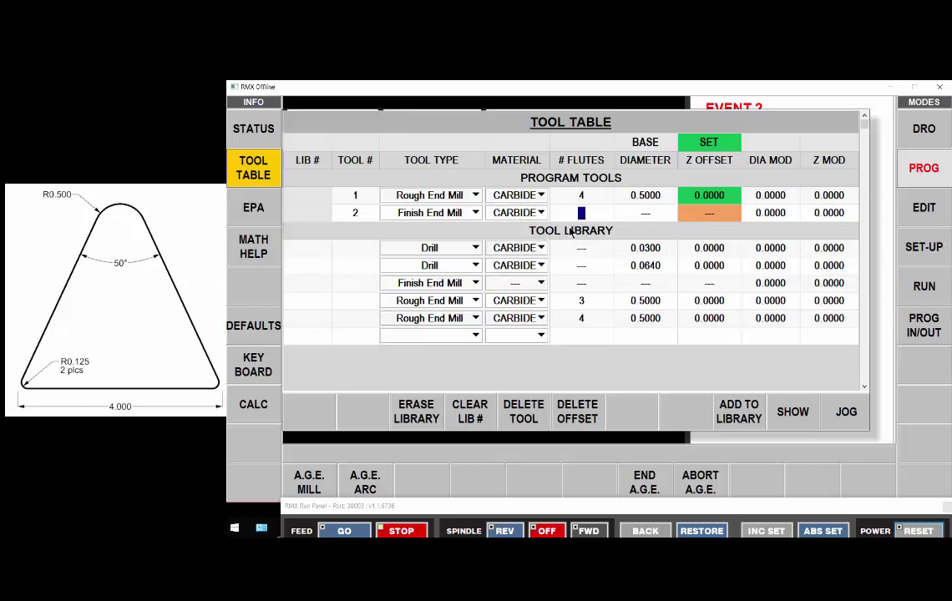
pyautogui.write('3')
pyautogui.press('Return')
pyautogui.write('.25')
pyautogui.press('Return')
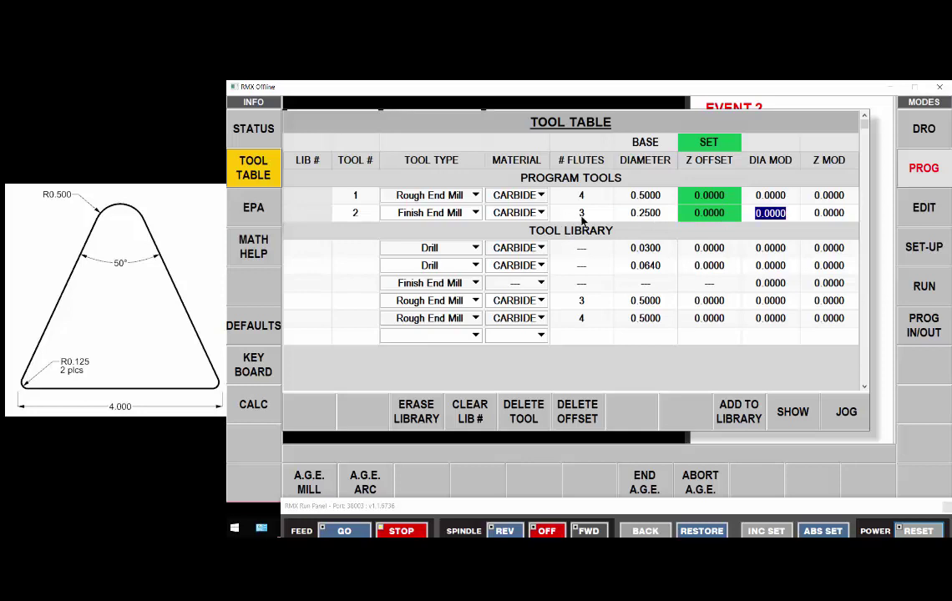
pyautogui.click(738, 417)
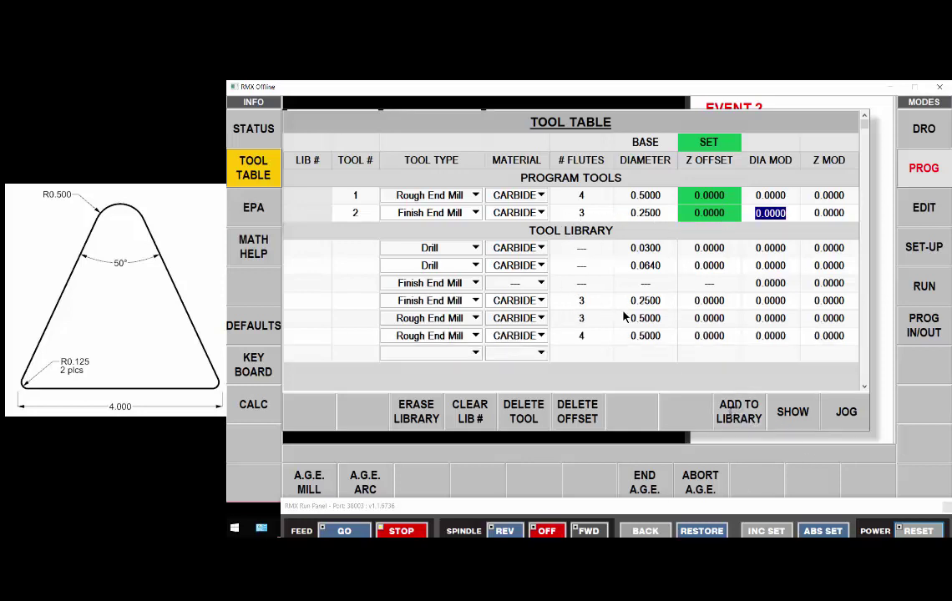
pyautogui.click(255, 175)
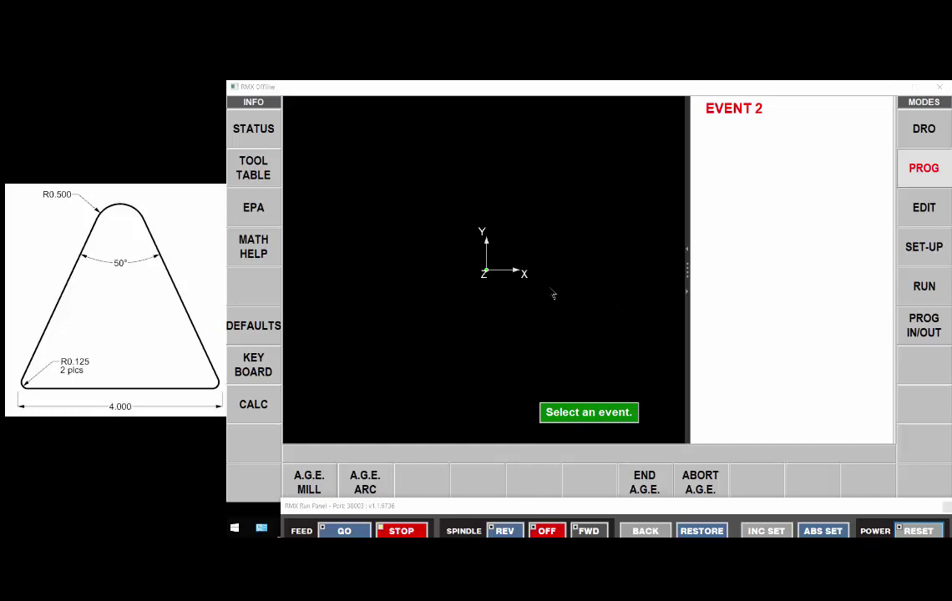
# Step: Program the triangle's base as an A.G.E. Mill line ending at X 4, Y 0 with a 0.125 conrad
pyautogui.click(323, 486)
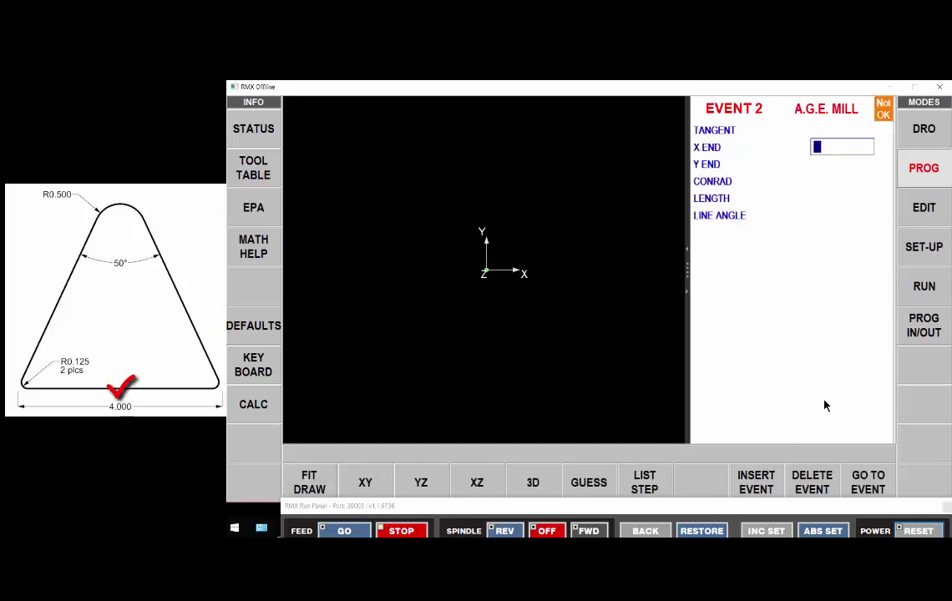
pyautogui.write('4')
pyautogui.press('Return')
pyautogui.press('Return')
pyautogui.write('.125')
pyautogui.press('Return')
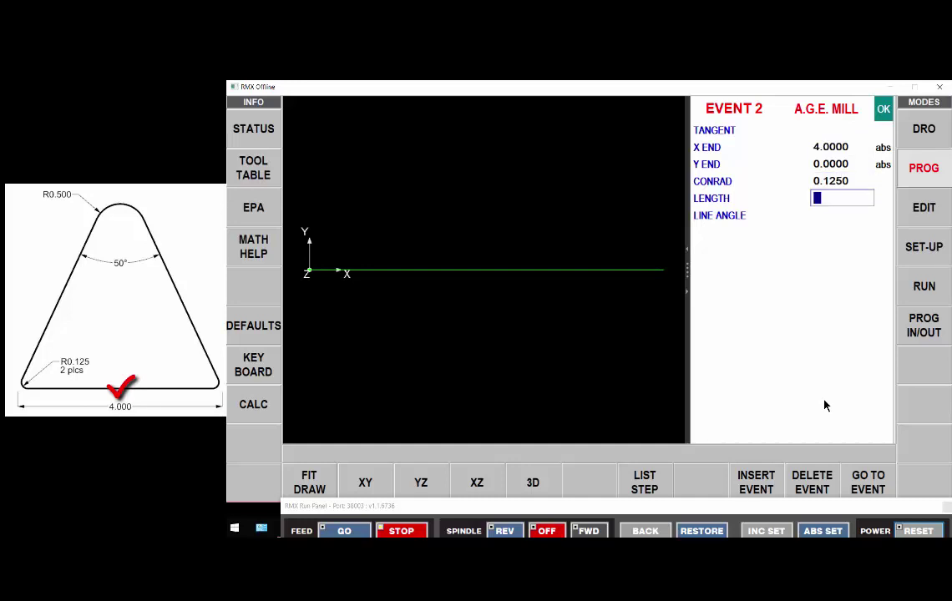
pyautogui.press('Return')
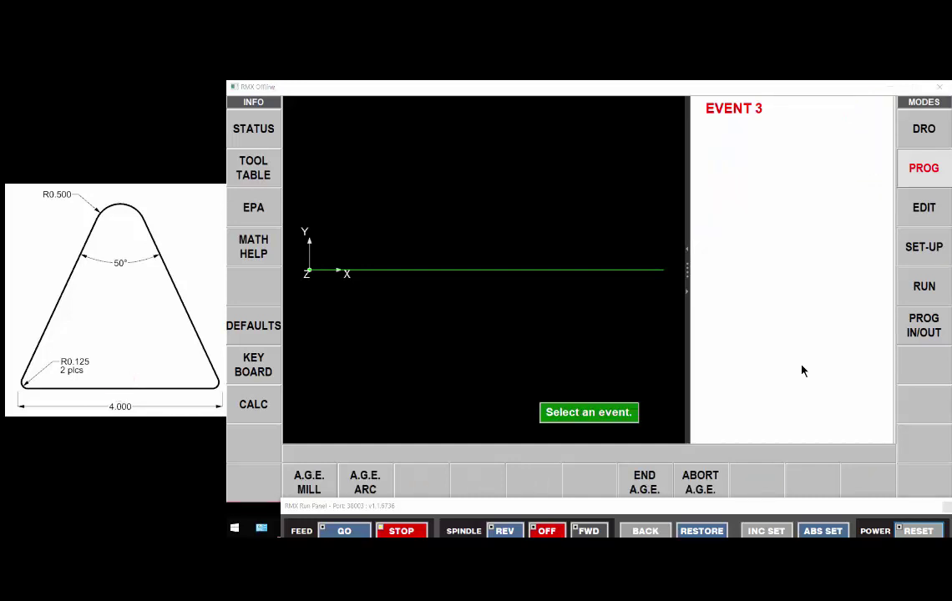
# Step: Add a non-tangent A.G.E. Mill line with X end 2 and conrad 0.5, leaving Y end and length blank
pyautogui.click(311, 484)
pyautogui.press('Return')
pyautogui.write('2')
pyautogui.press('Return')
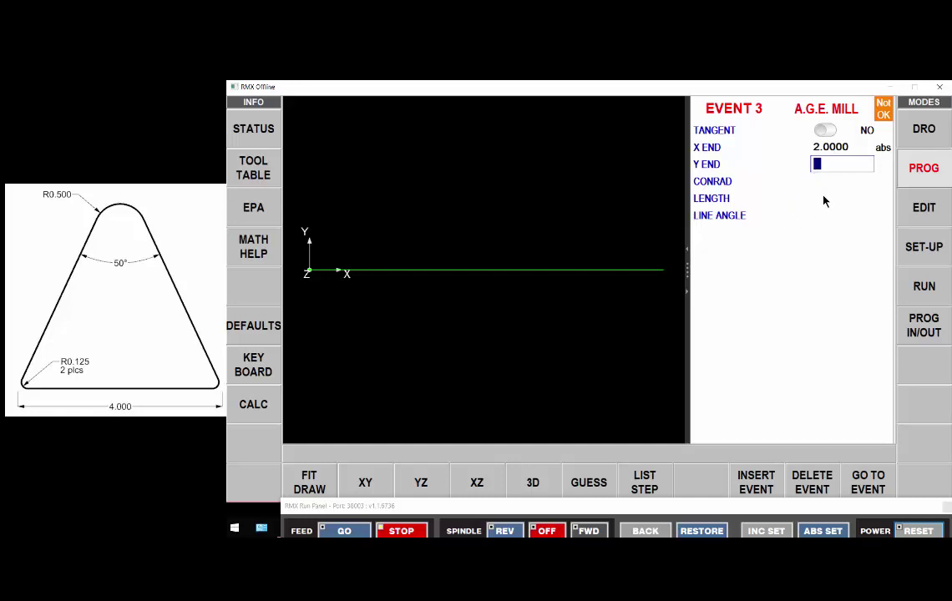
pyautogui.press('Return')
pyautogui.press('Return')
pyautogui.press('Return')
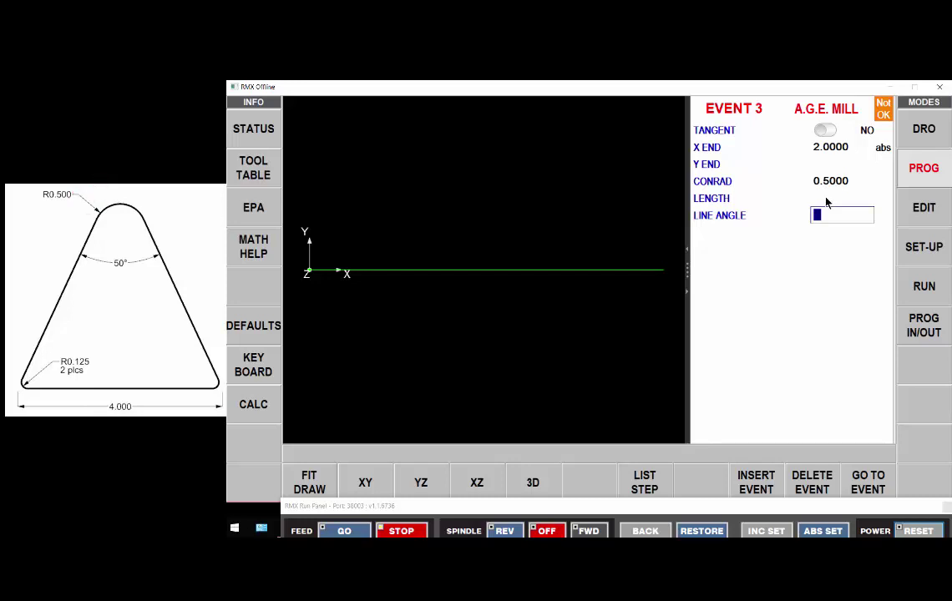
# Step: Calculate 90 + 25 and use the result, 115, as event 3's line angle, then review the completed event
pyautogui.click(253, 407)
pyautogui.click(259, 405)
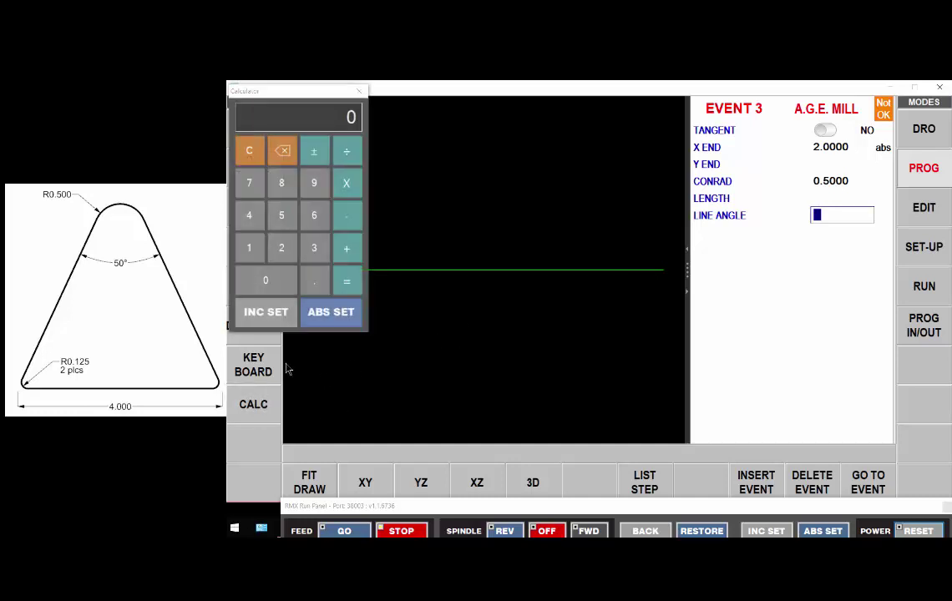
pyautogui.click(314, 183)
pyautogui.click(264, 285)
pyautogui.click(347, 248)
pyautogui.click(282, 248)
pyautogui.click(283, 216)
pyautogui.click(349, 282)
pyautogui.click(336, 315)
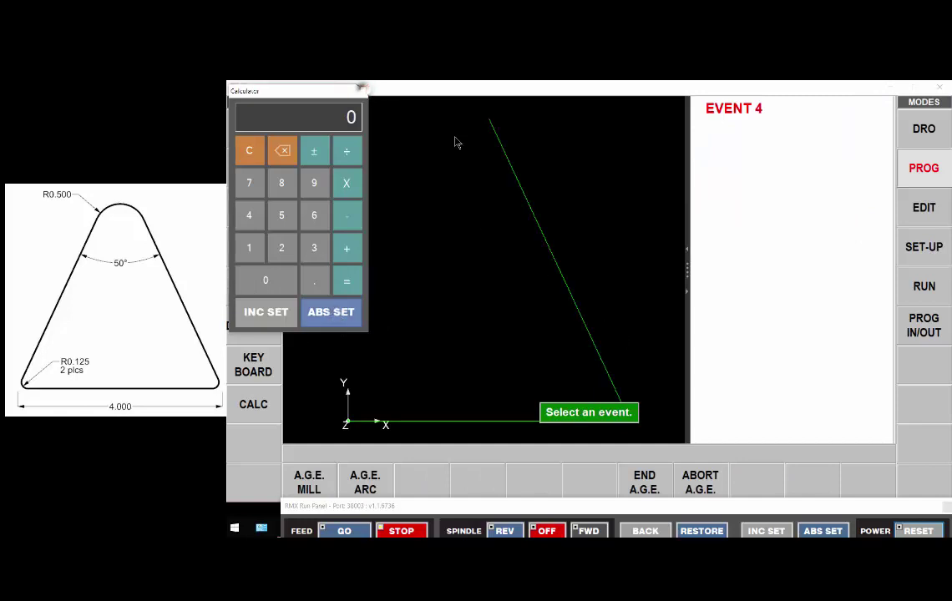
pyautogui.click(359, 87)
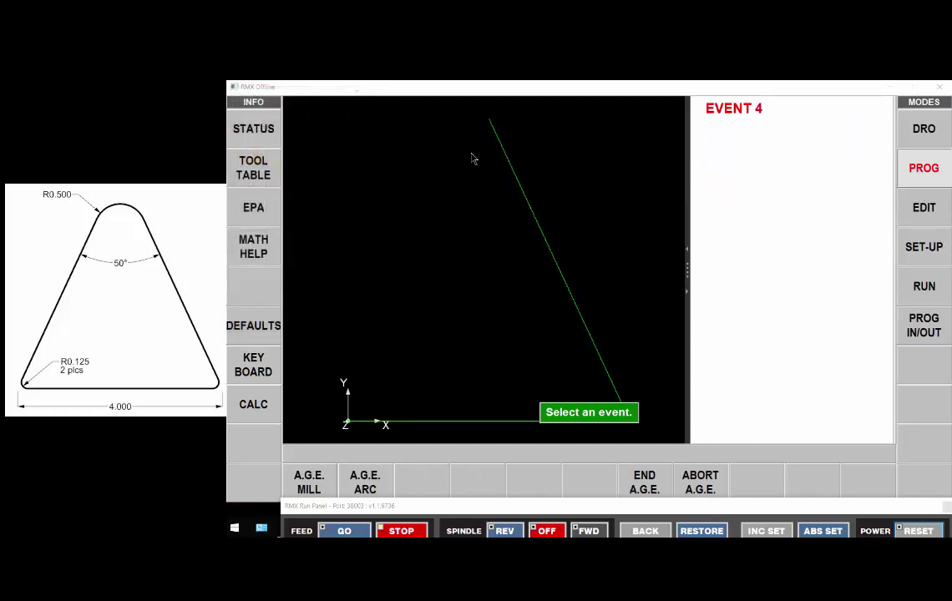
pyautogui.click(631, 253)
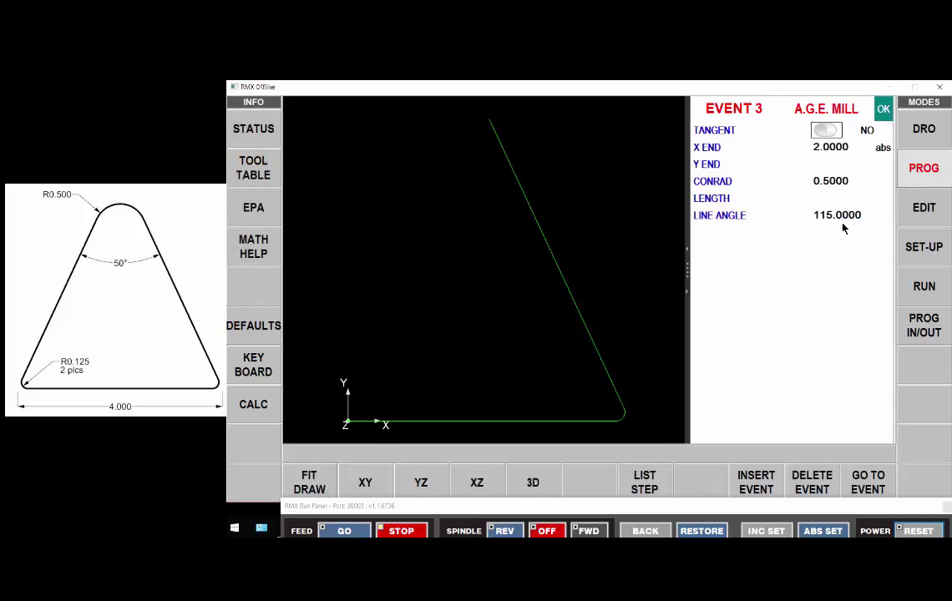
pyautogui.press('Return')
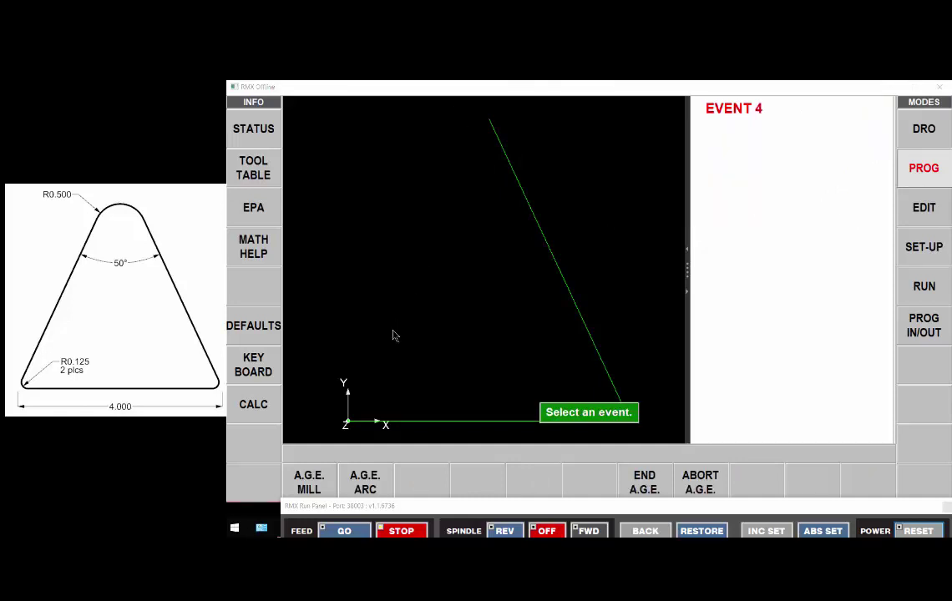
# Step: Add a closing non-tangent A.G.E. Mill line ending at X 0, Y 0 with conrad 0.125, and end the A.G.E. geometry
pyautogui.click(311, 483)
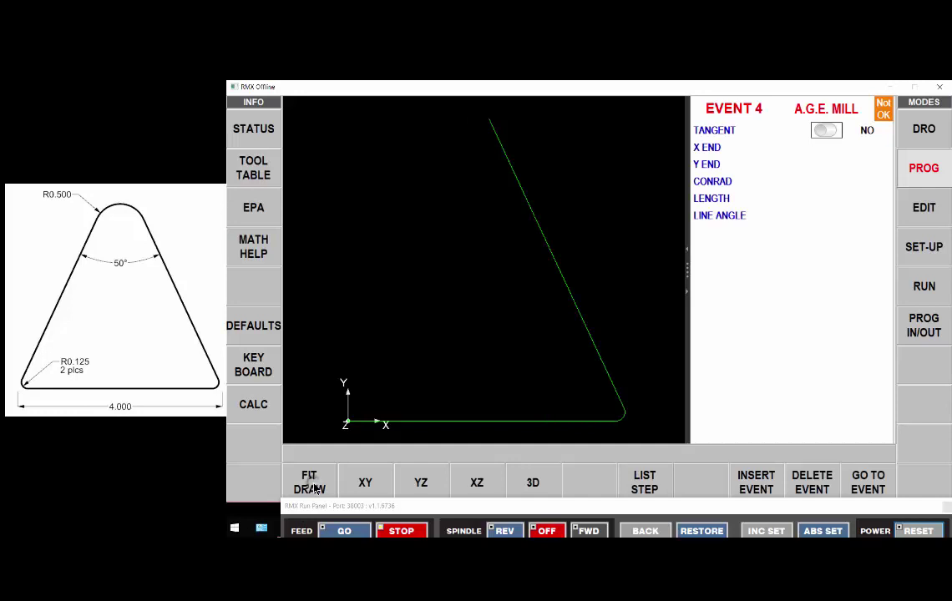
pyautogui.press('Return')
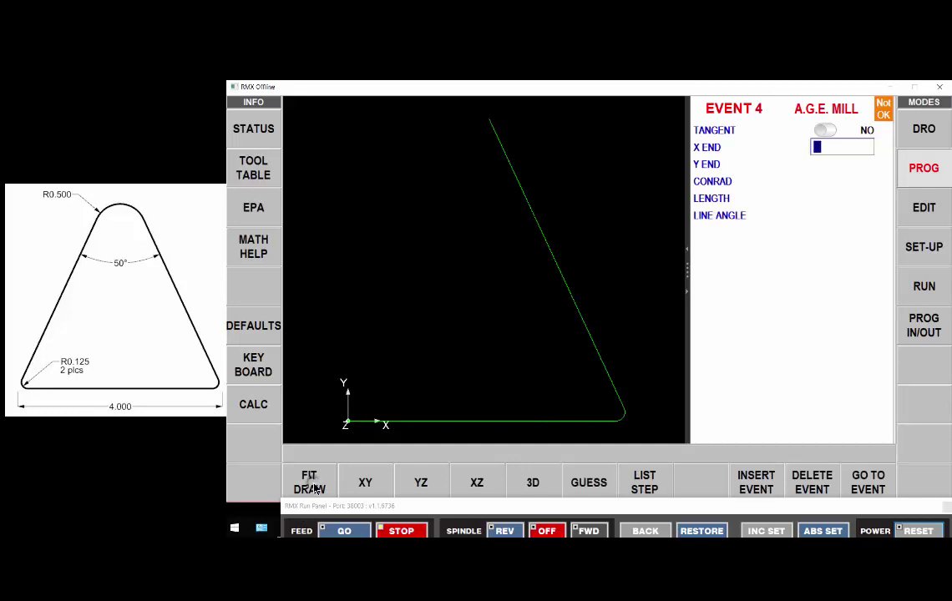
pyautogui.press('Return')
pyautogui.press('Return')
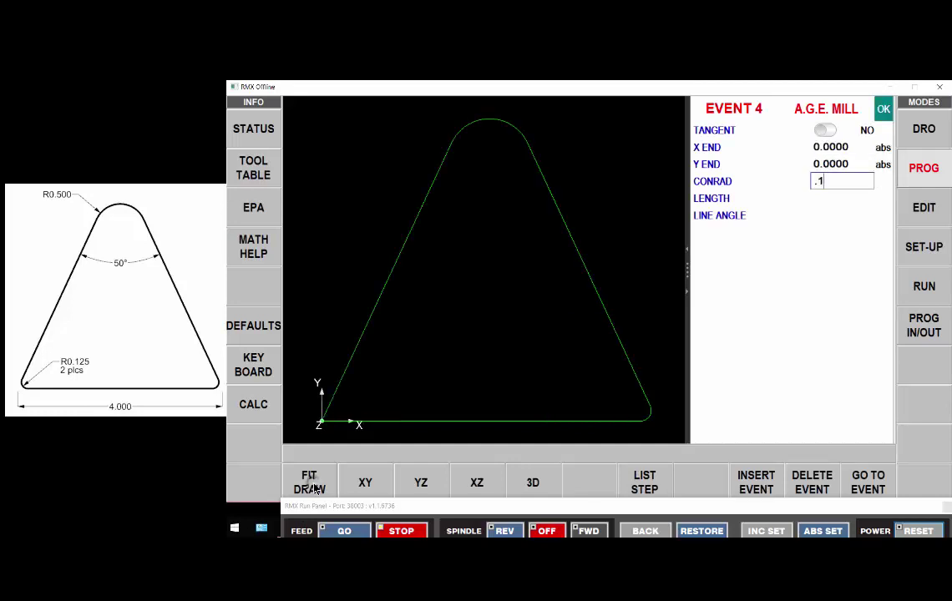
pyautogui.write('.125')
pyautogui.press('Return')
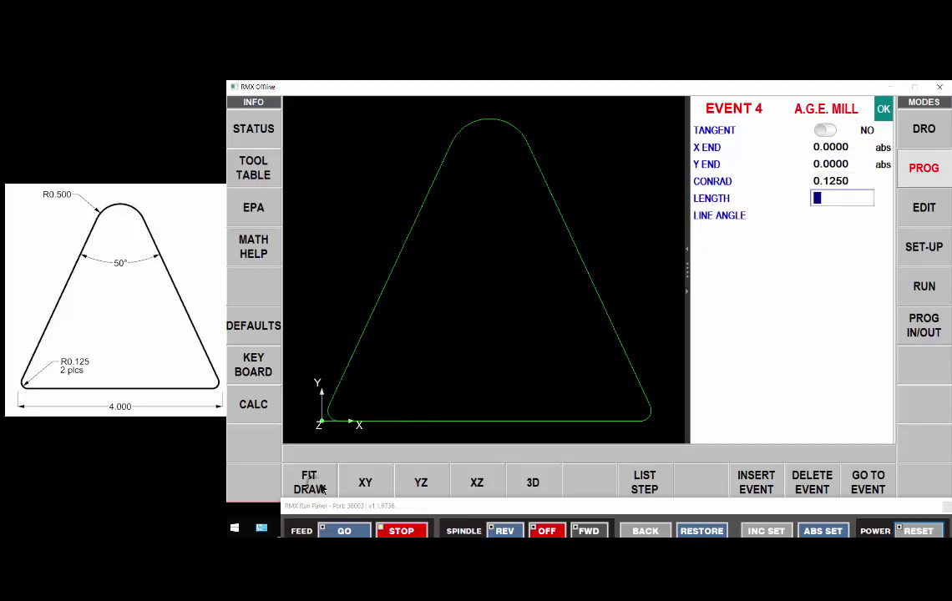
pyautogui.press('Return')
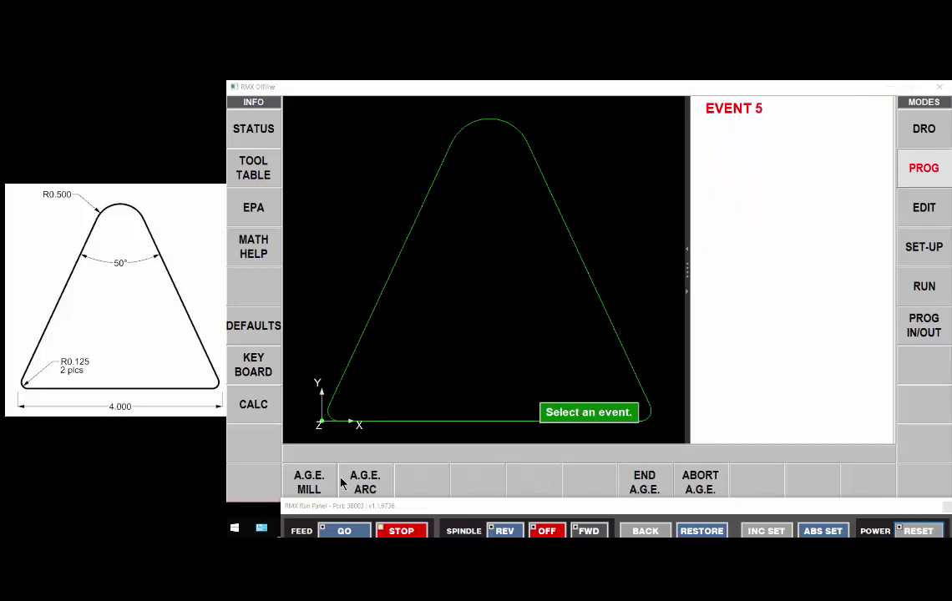
pyautogui.click(640, 478)
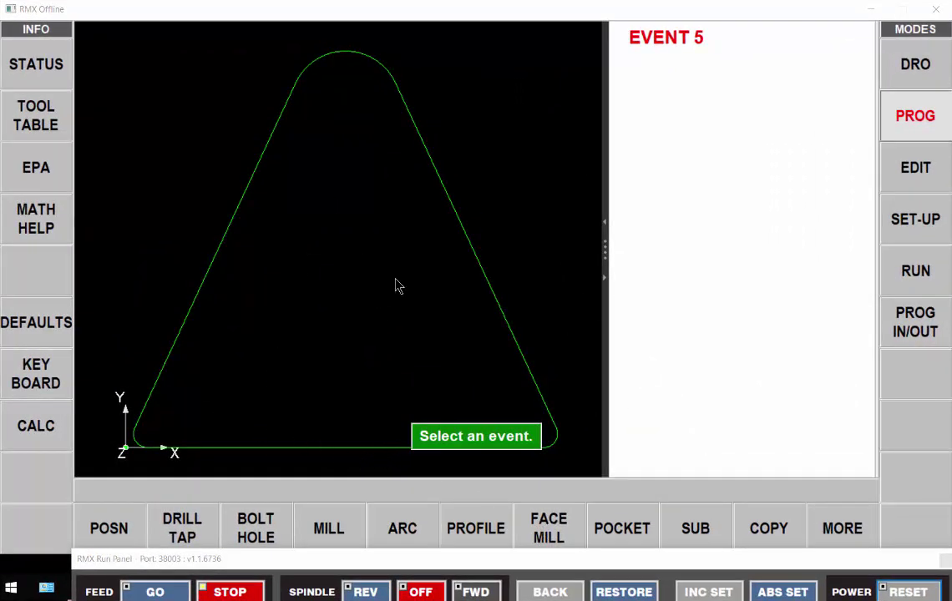
# Step: Check the program tools in the tool table and generate the pocket's tool path
pyautogui.click(50, 109)
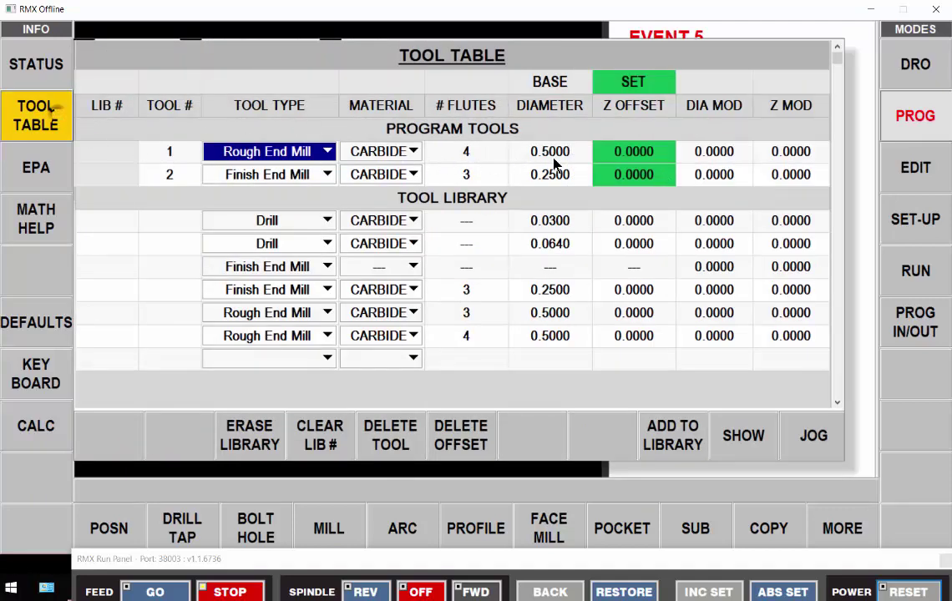
pyautogui.click(15, 121)
pyautogui.click(916, 219)
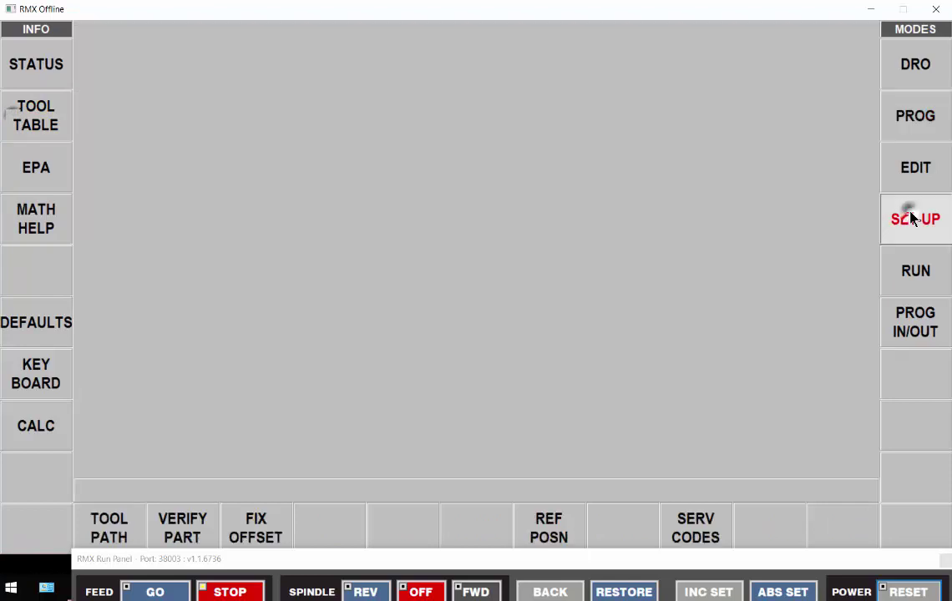
pyautogui.click(131, 532)
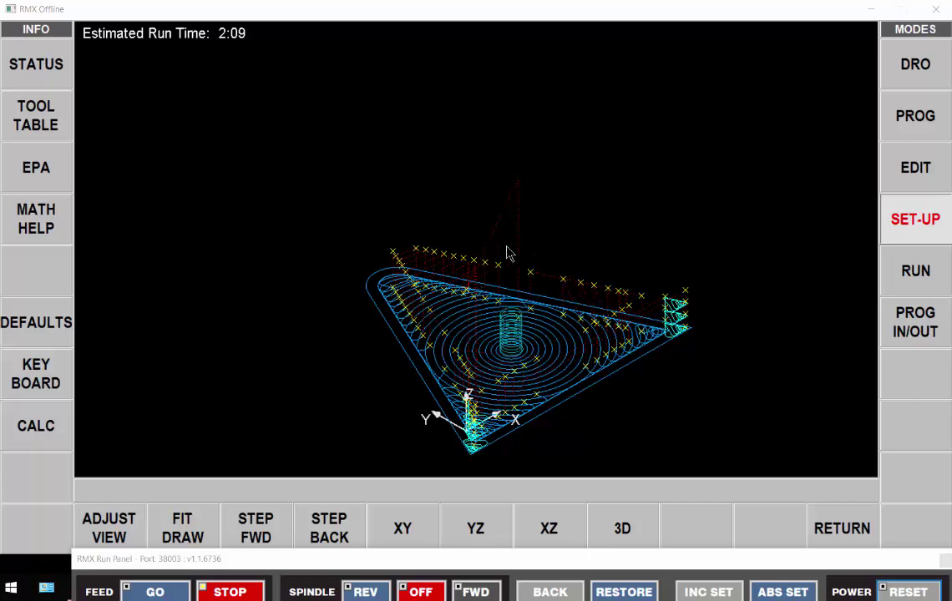
# Step: Go to event 1 and set the irregular pocket's cutting method to Zig Zag in its event options
pyautogui.click(941, 118)
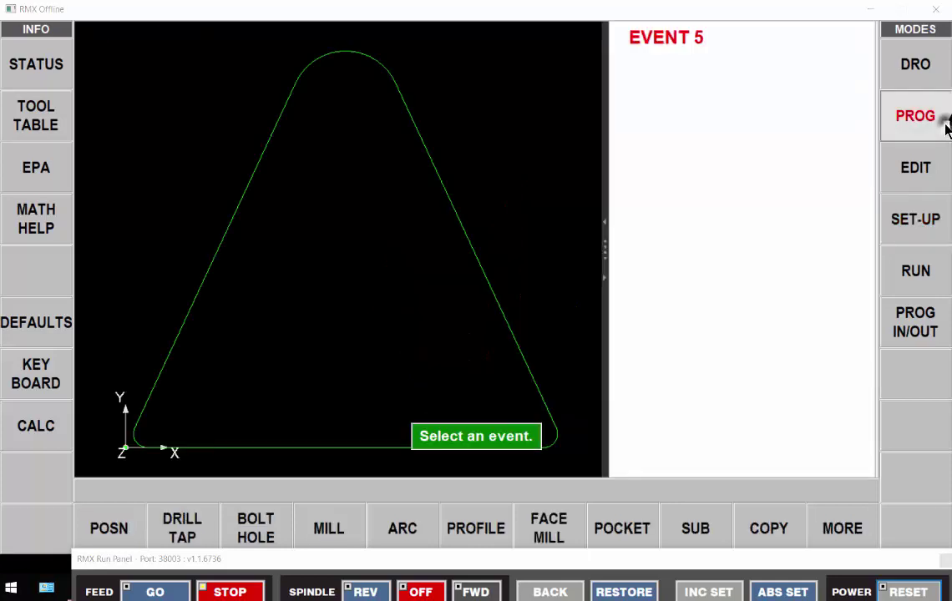
pyautogui.click(826, 539)
pyautogui.click(829, 538)
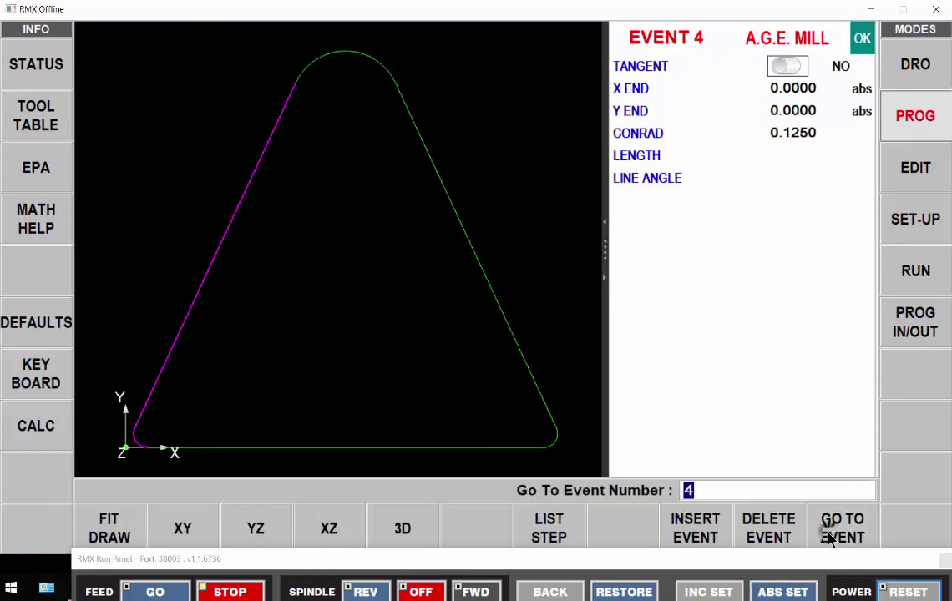
pyautogui.write('1')
pyautogui.press('Return')
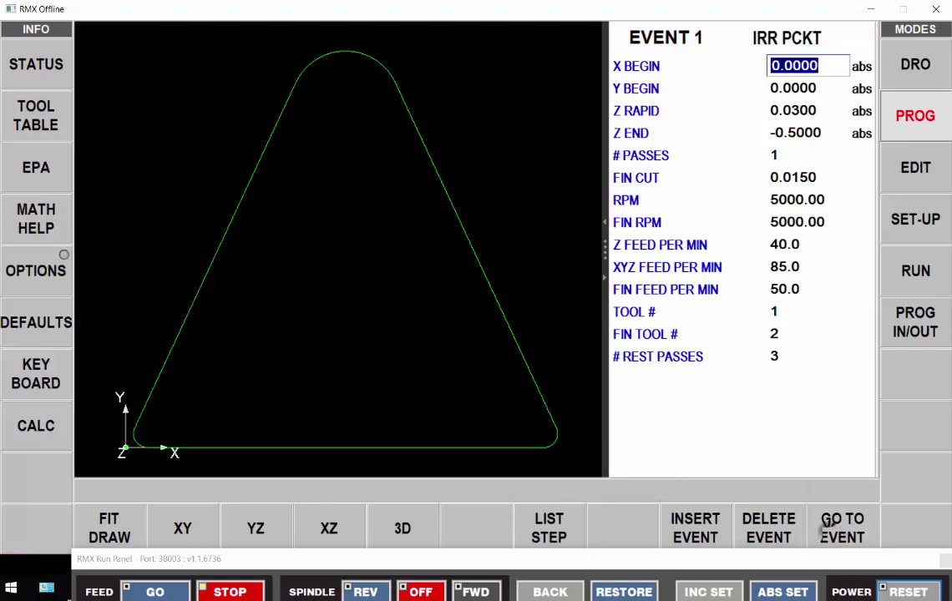
pyautogui.click(31, 279)
pyautogui.scroll(-3, 452, 284)
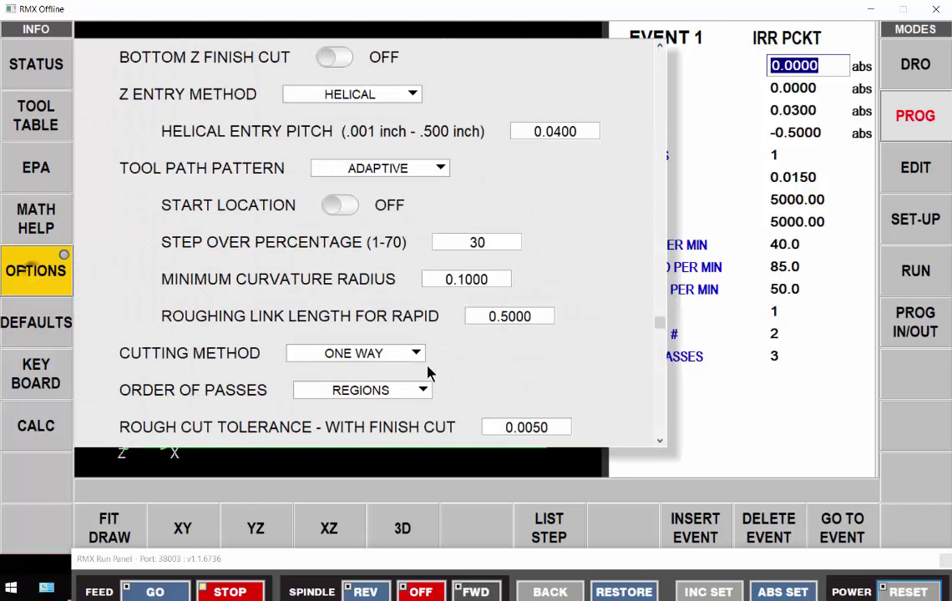
pyautogui.click(357, 356)
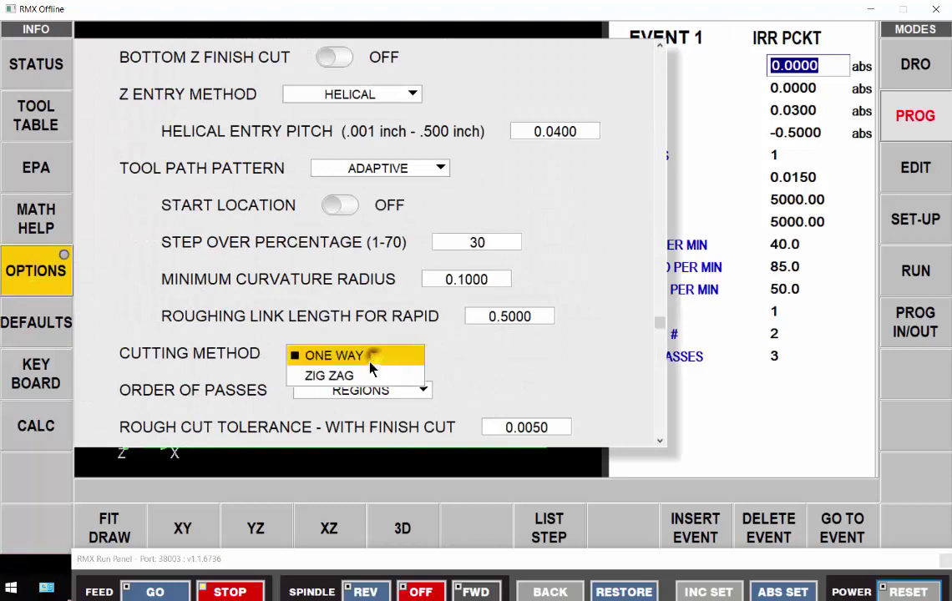
pyautogui.click(357, 377)
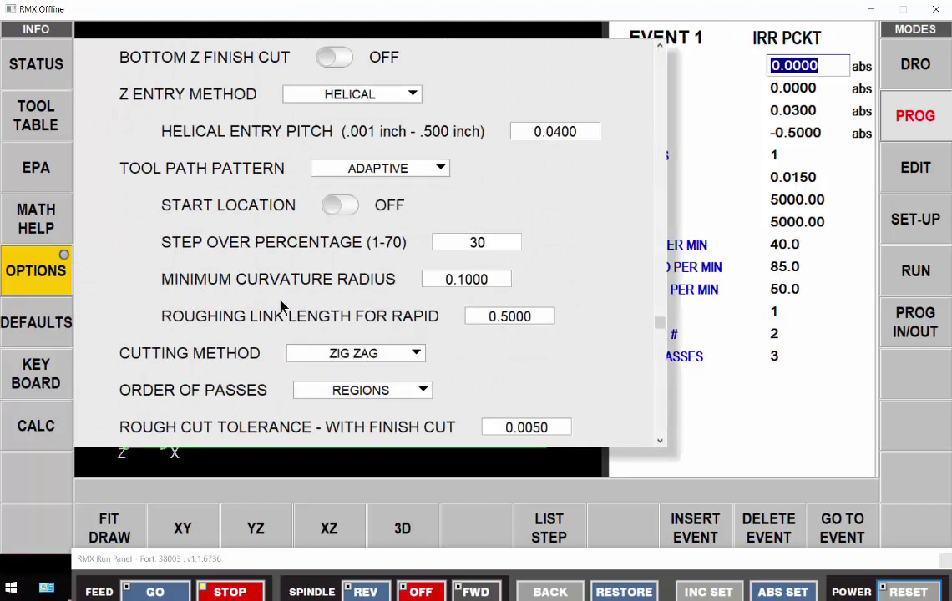
pyautogui.click(48, 269)
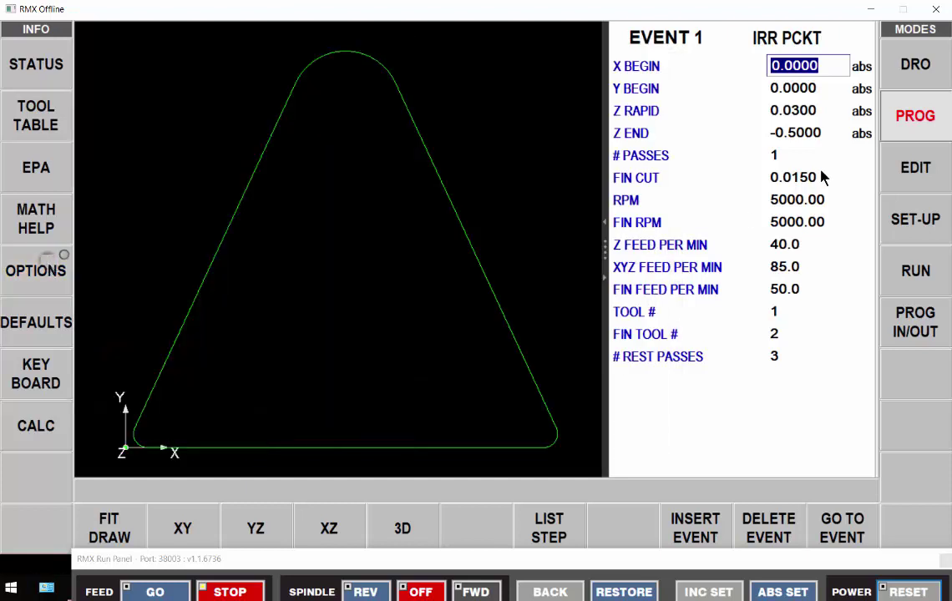
# Step: Regenerate the tool path and examine the zig zag roughing and corner rest passes in 3D and XY views
pyautogui.click(913, 224)
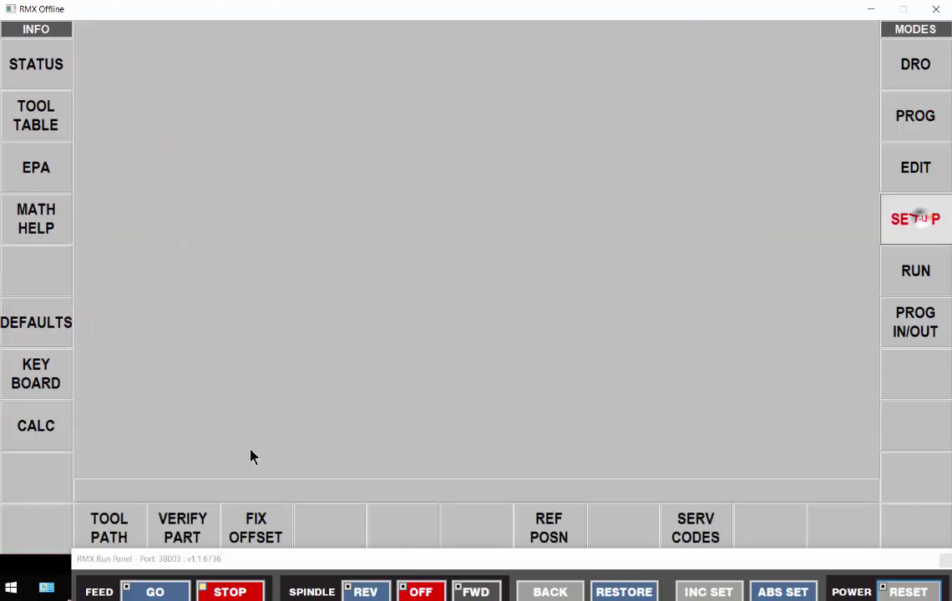
pyautogui.click(106, 530)
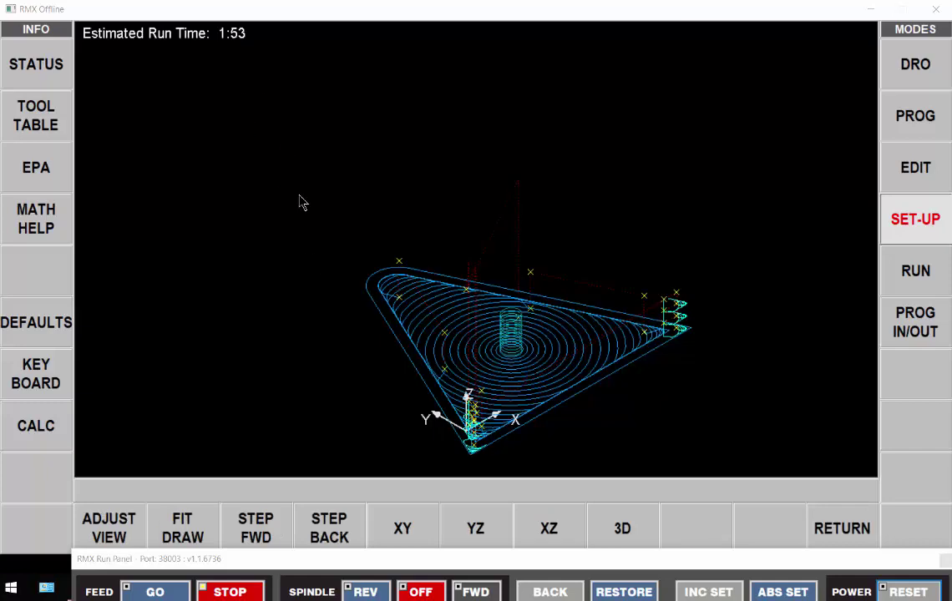
pyautogui.moveTo(574, 380); pyautogui.dragTo(542, 277)
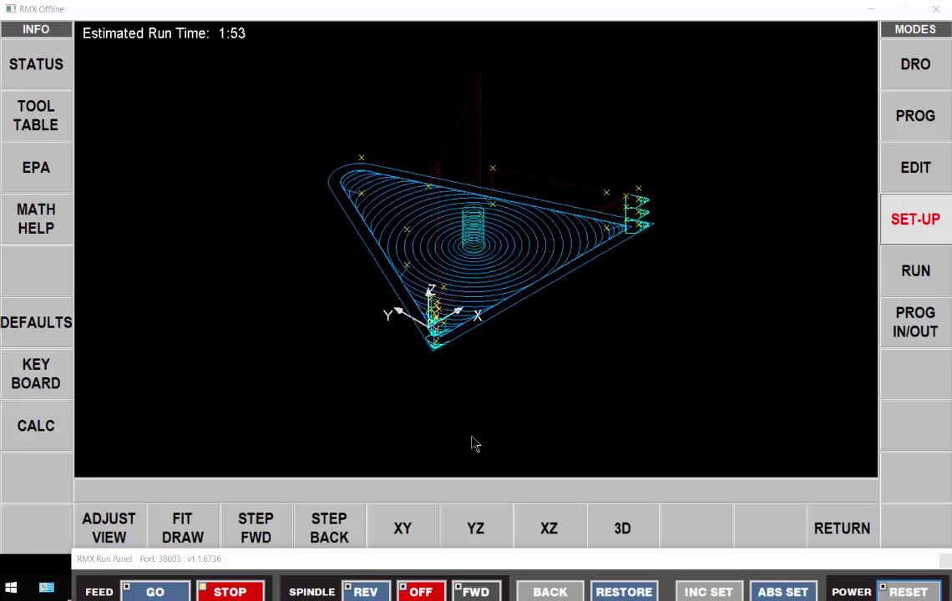
pyautogui.click(403, 527)
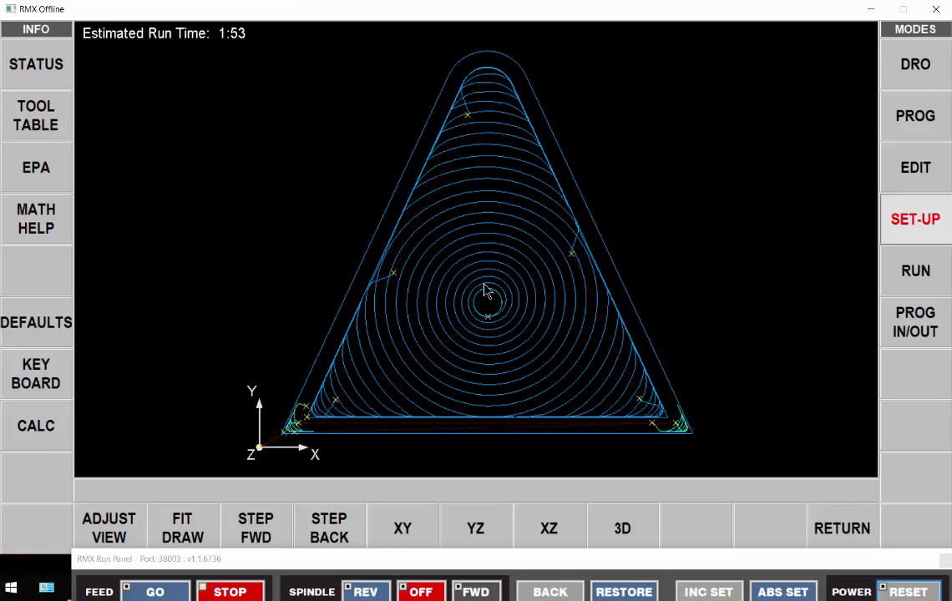
pyautogui.click(615, 529)
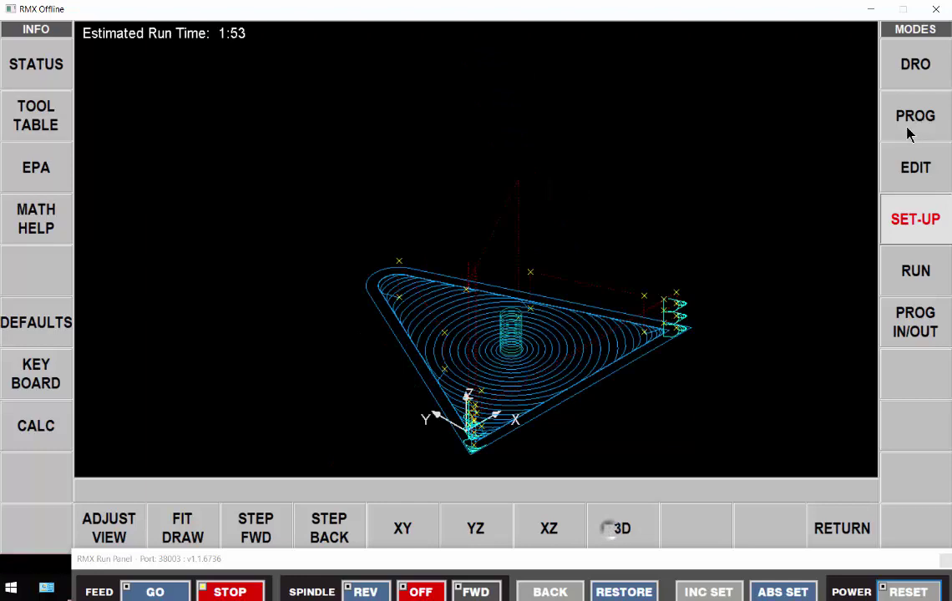
pyautogui.moveTo(512, 344)
pyautogui.mouseDown()
pyautogui.moveTo(479, 199)
pyautogui.moveTo(481, 215)
pyautogui.mouseUp()
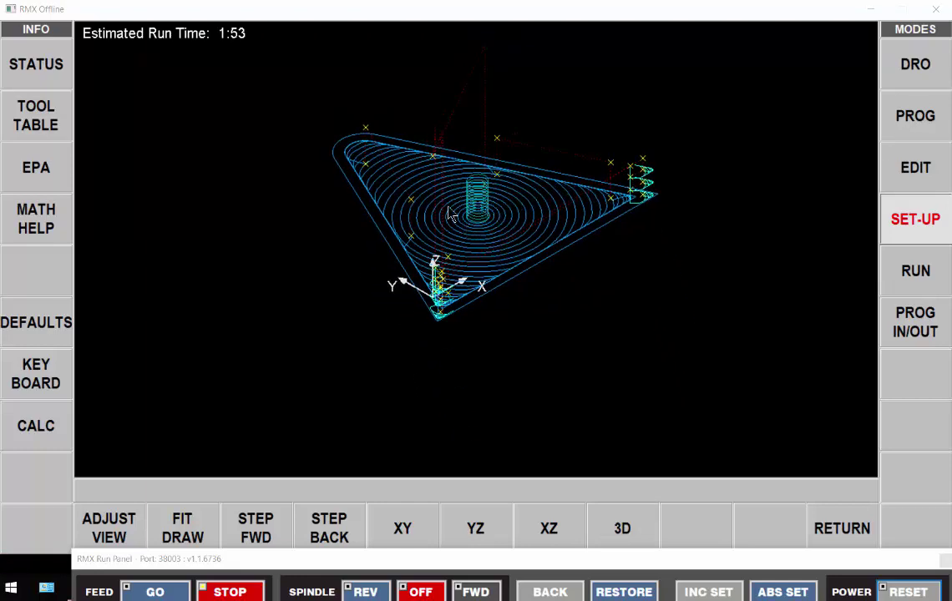
pyautogui.click(411, 539)
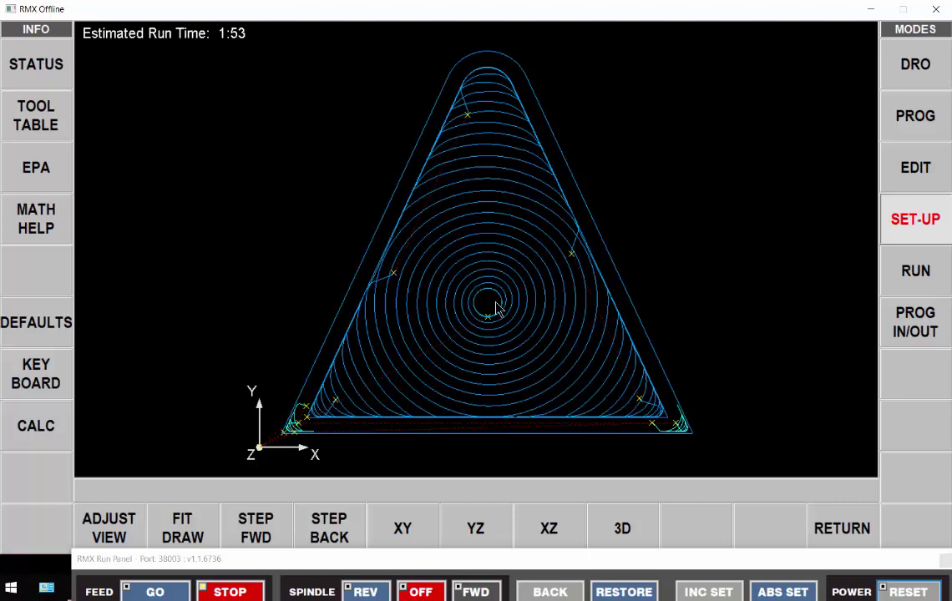
# Step: Turn on the adaptive start location in event 1's irregular pocket options
pyautogui.click(934, 118)
pyautogui.click(27, 276)
pyautogui.scroll(-1, 367, 291)
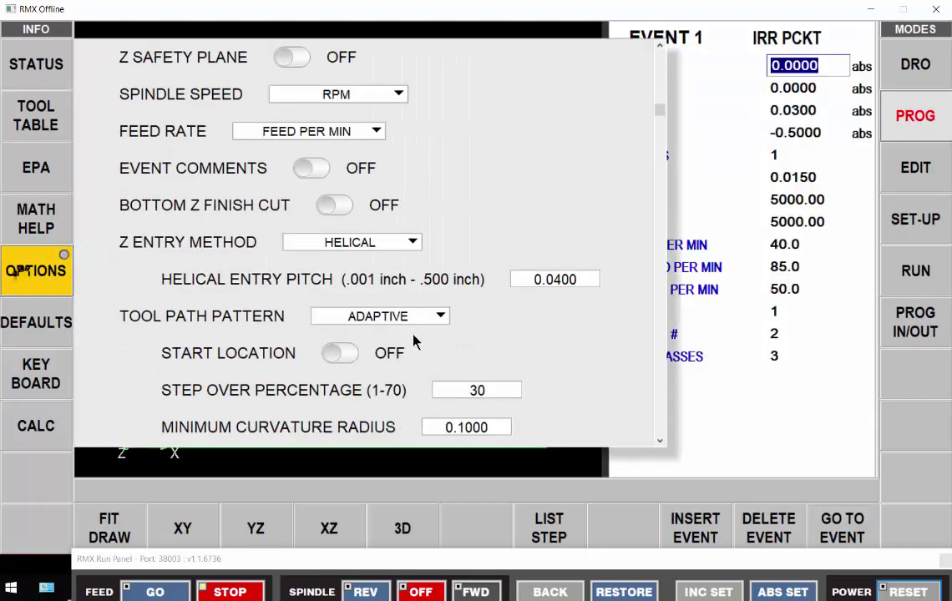
pyautogui.click(334, 351)
pyautogui.click(14, 266)
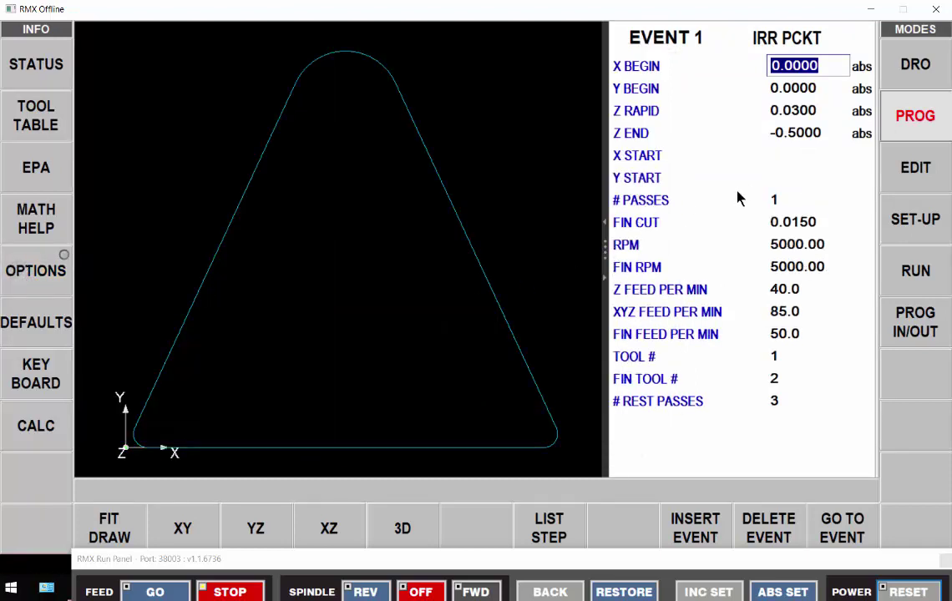
# Step: Set the pocket's X start to 2 and Y start to 1, and regenerate the tool path
pyautogui.click(788, 156)
pyautogui.write('2')
pyautogui.press('Return')
pyautogui.write('1')
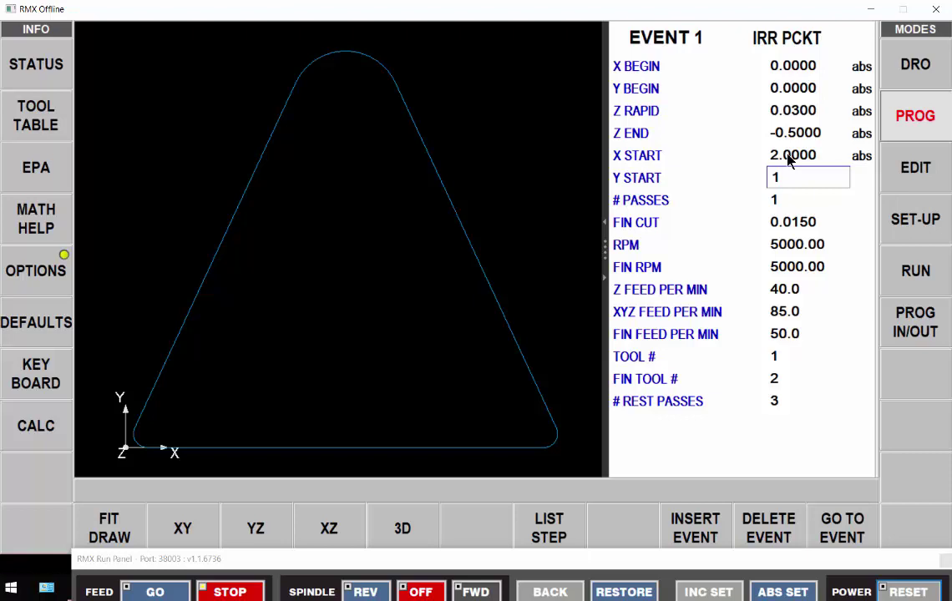
pyautogui.press('Return')
pyautogui.click(885, 227)
pyautogui.click(125, 528)
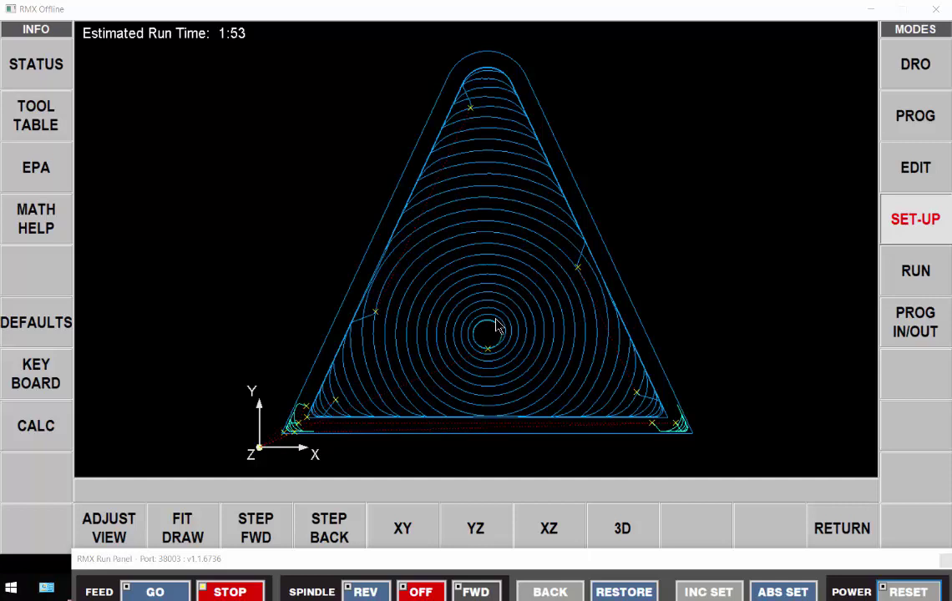
# Step: Turn the adaptive start location back off in event 1's options and regenerate the tool path
pyautogui.click(915, 117)
pyautogui.click(47, 251)
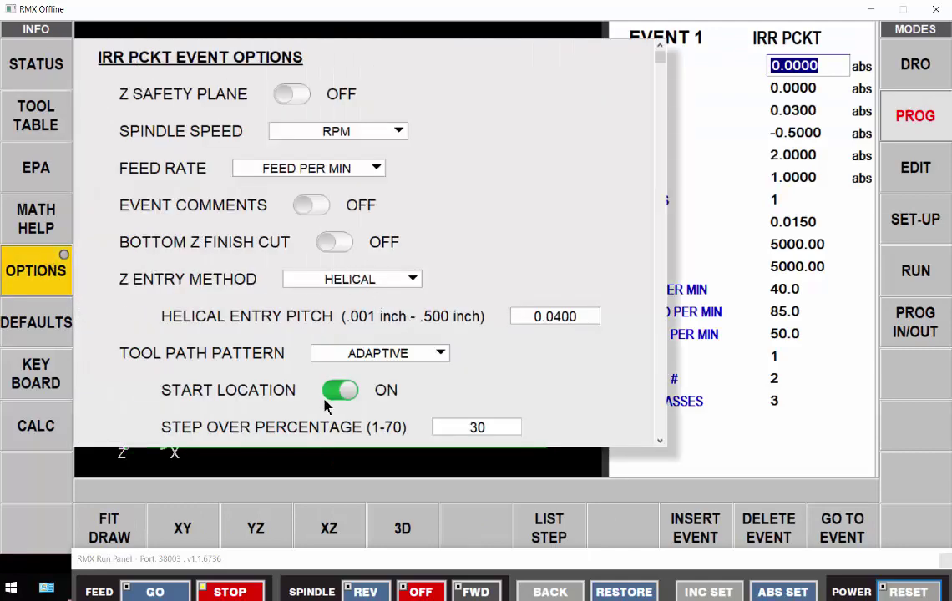
pyautogui.click(334, 391)
pyautogui.click(44, 265)
pyautogui.click(926, 220)
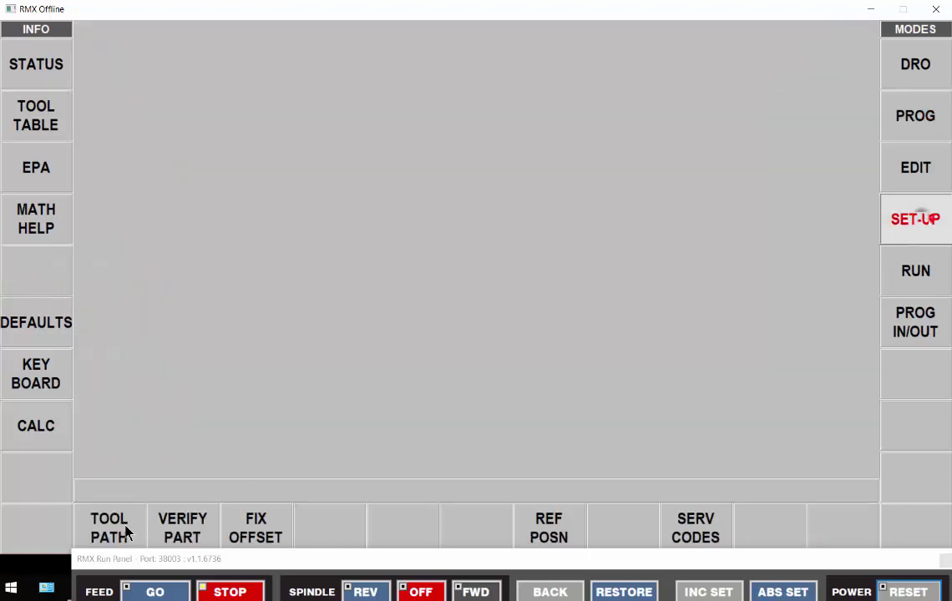
pyautogui.click(116, 527)
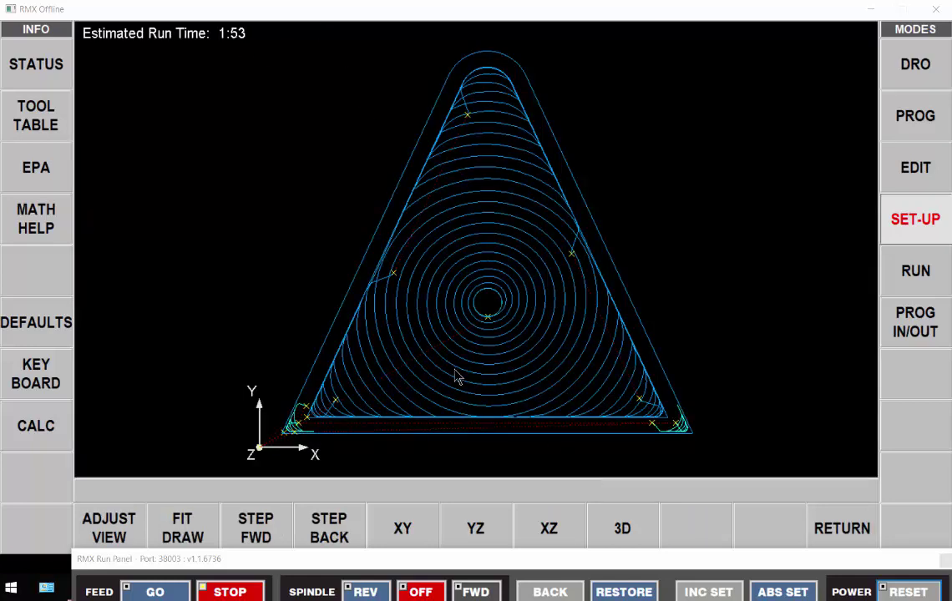
# Step: Set the stock's Z top to 0 in the part extent table for part verification
pyautogui.click(817, 534)
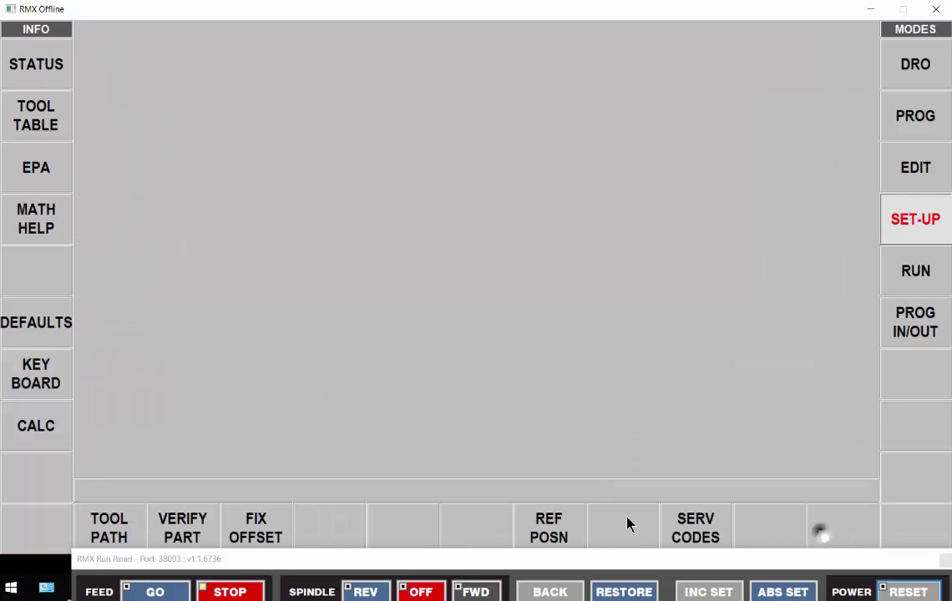
pyautogui.click(189, 534)
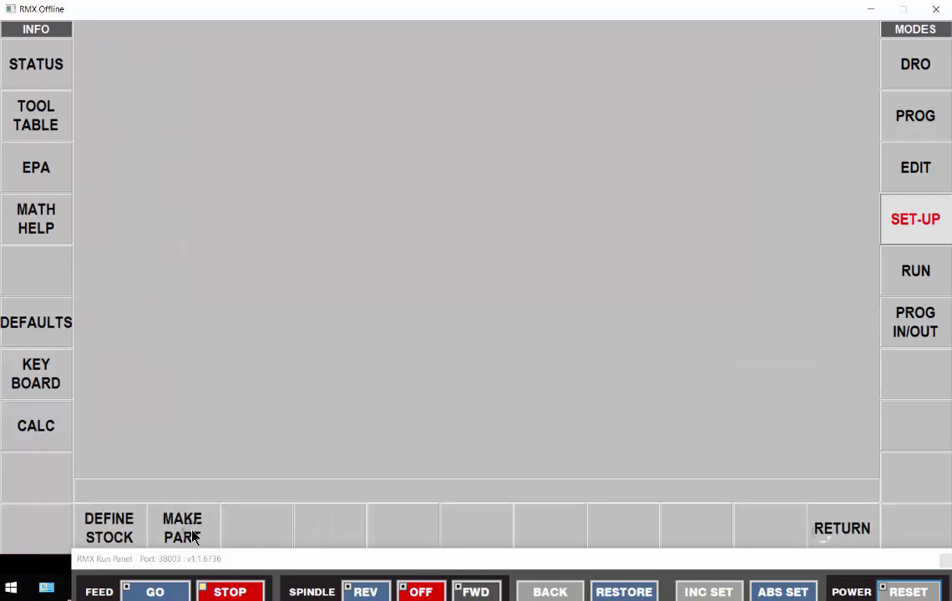
pyautogui.click(927, 221)
pyautogui.click(927, 220)
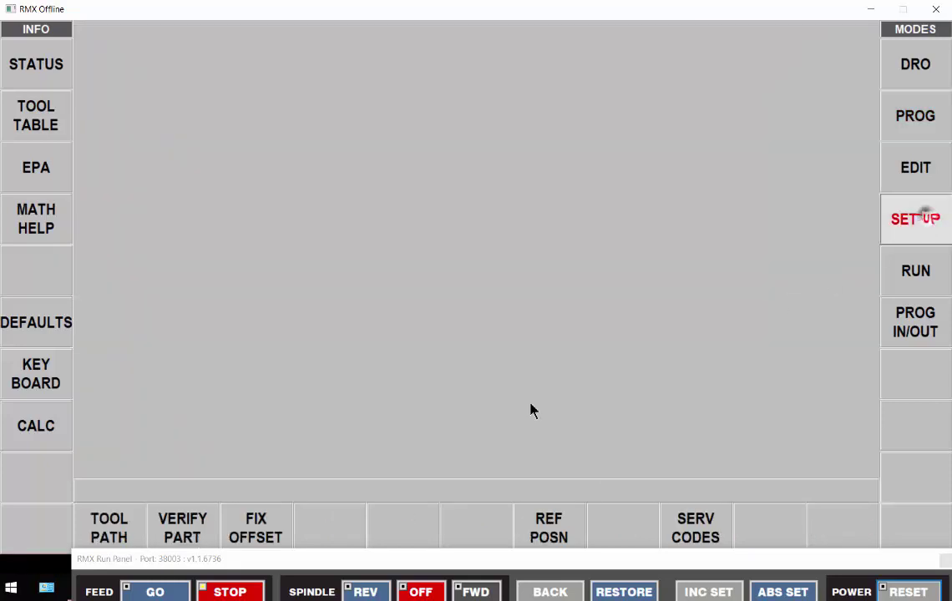
pyautogui.click(190, 534)
pyautogui.click(190, 535)
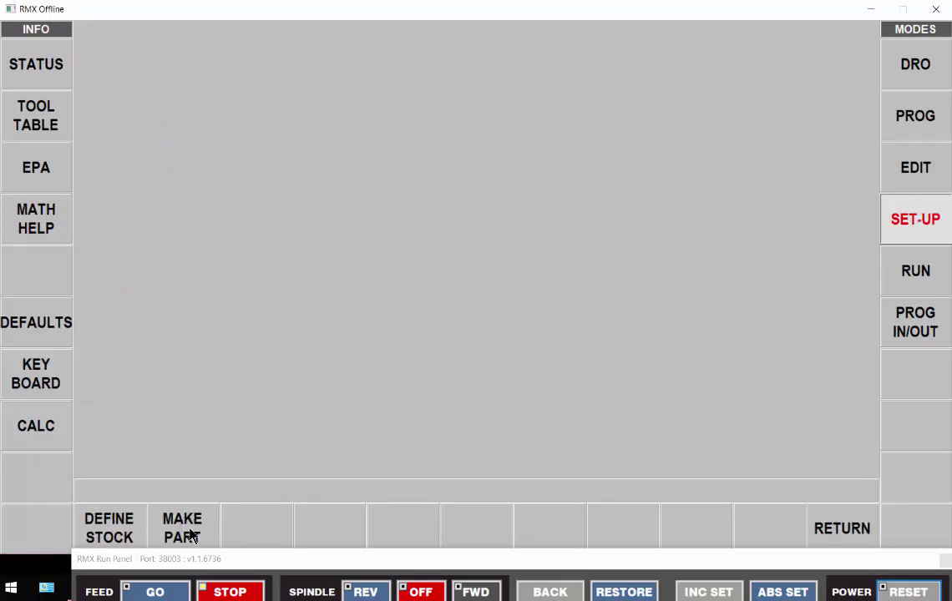
pyautogui.click(126, 534)
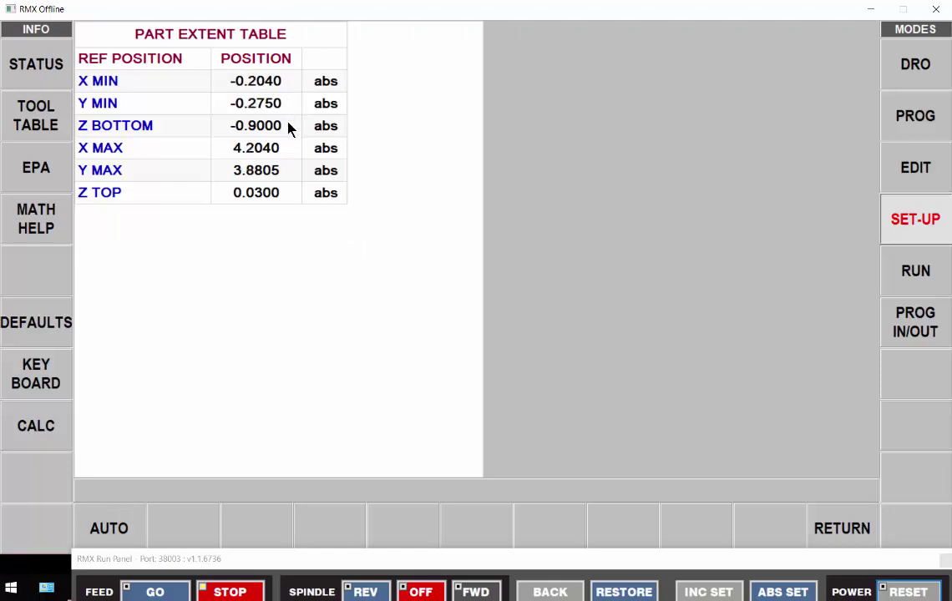
pyautogui.click(268, 196)
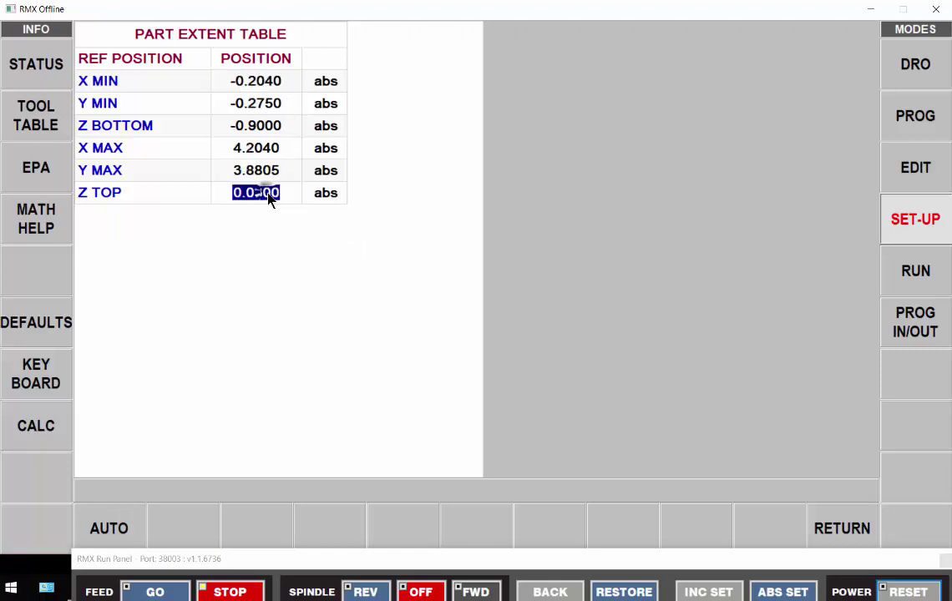
pyautogui.press('Return')
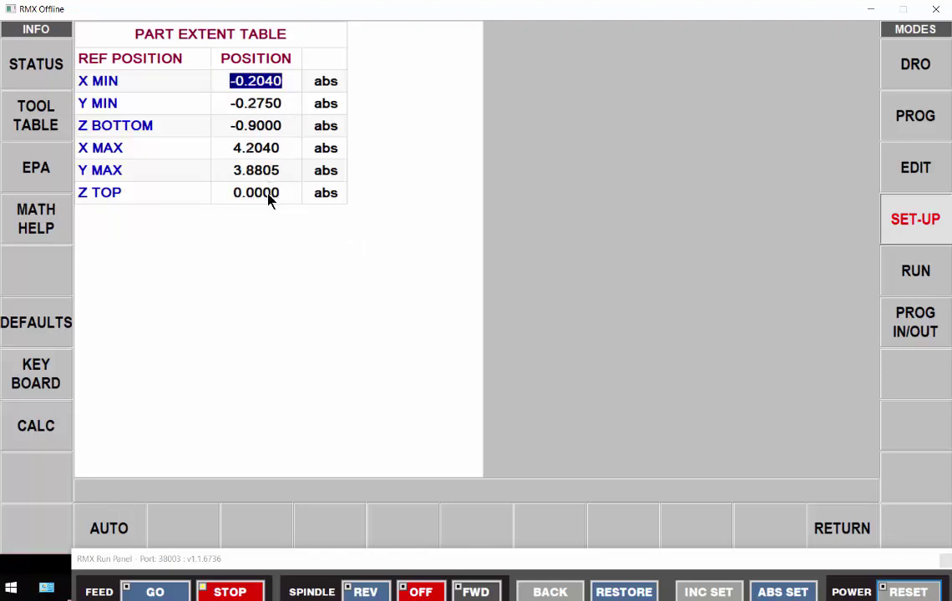
pyautogui.click(856, 531)
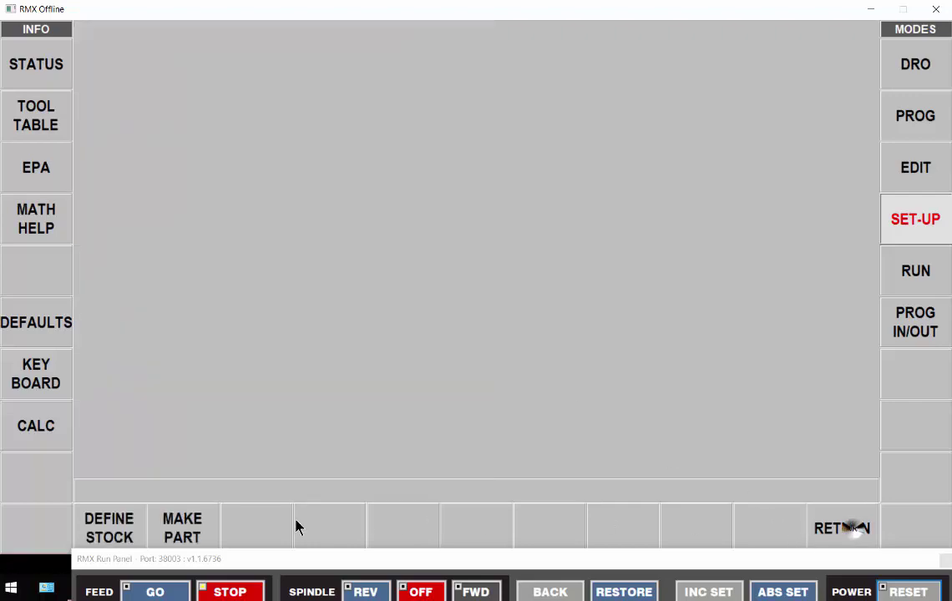
# Step: Run the part verification simulation, varying the speed between slower and slowest to examine the adaptive roughing of the pocket
pyautogui.click(188, 533)
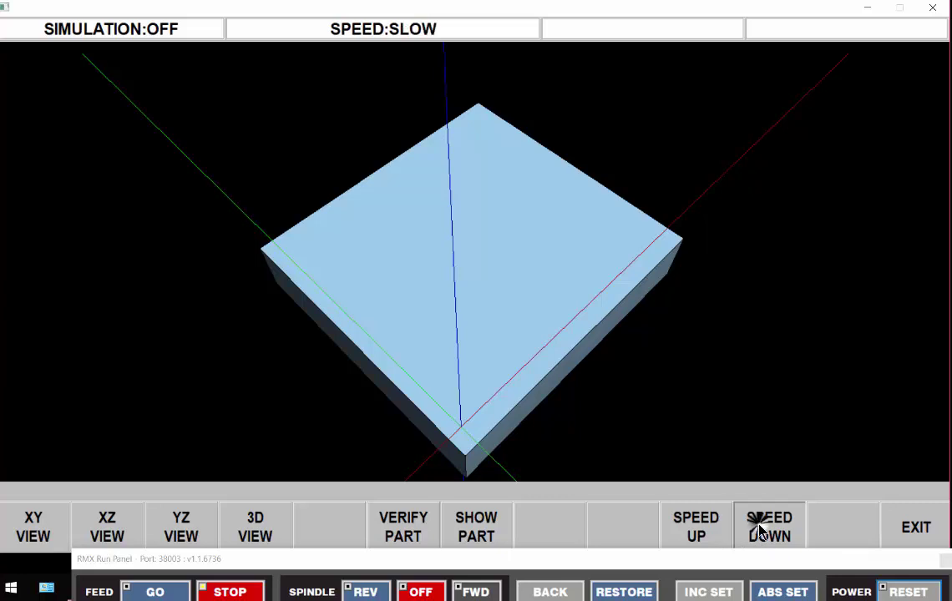
pyautogui.click(413, 535)
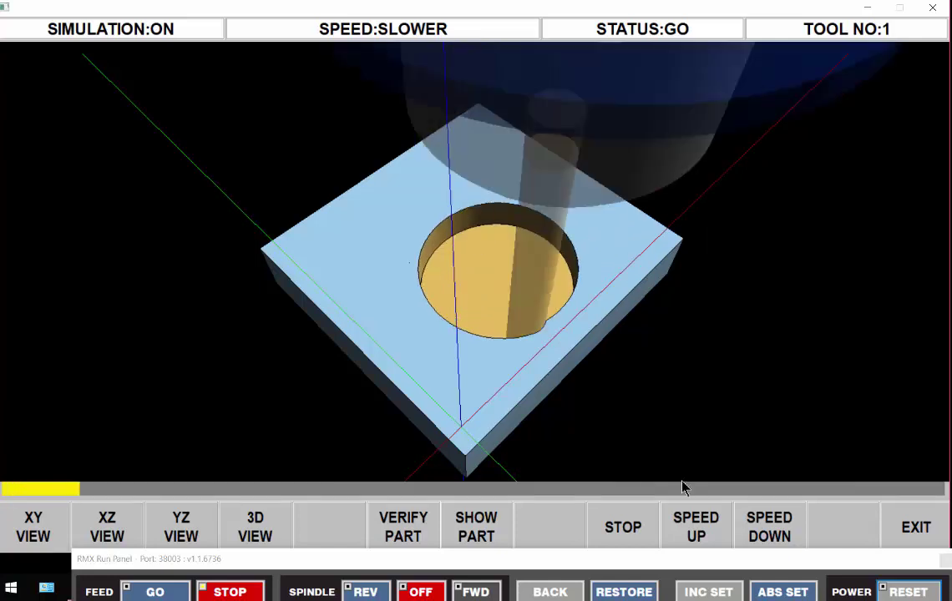
pyautogui.click(776, 538)
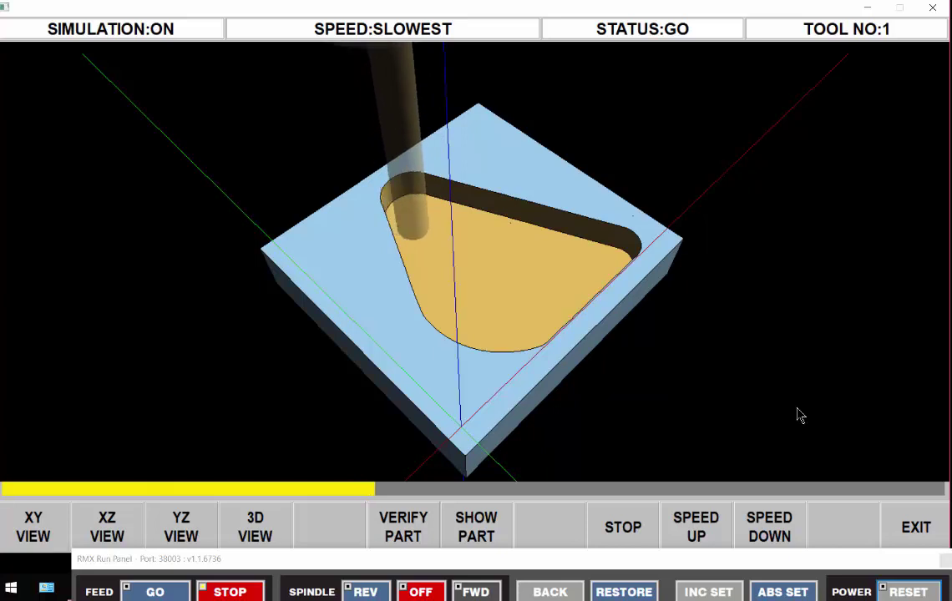
pyautogui.click(696, 538)
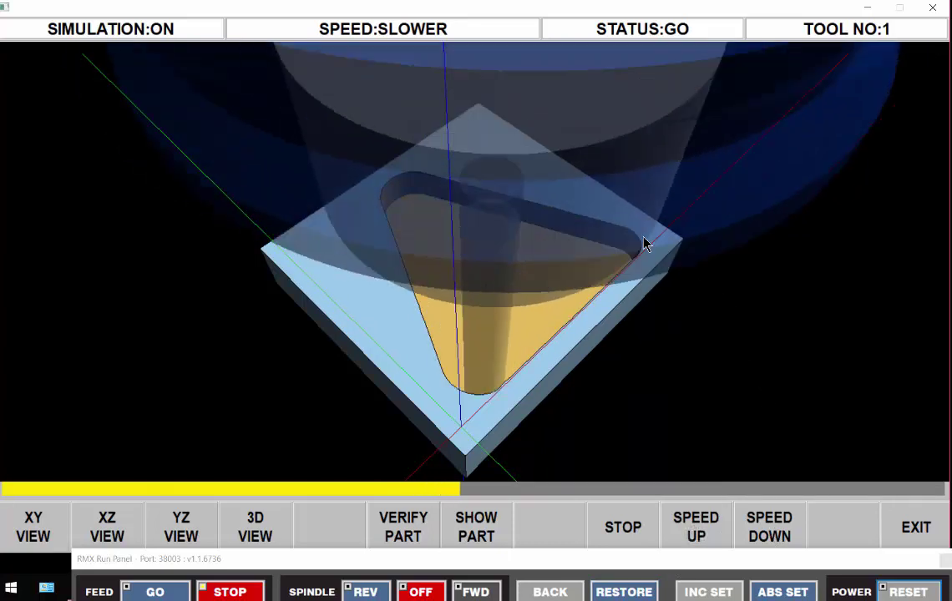
pyautogui.click(768, 521)
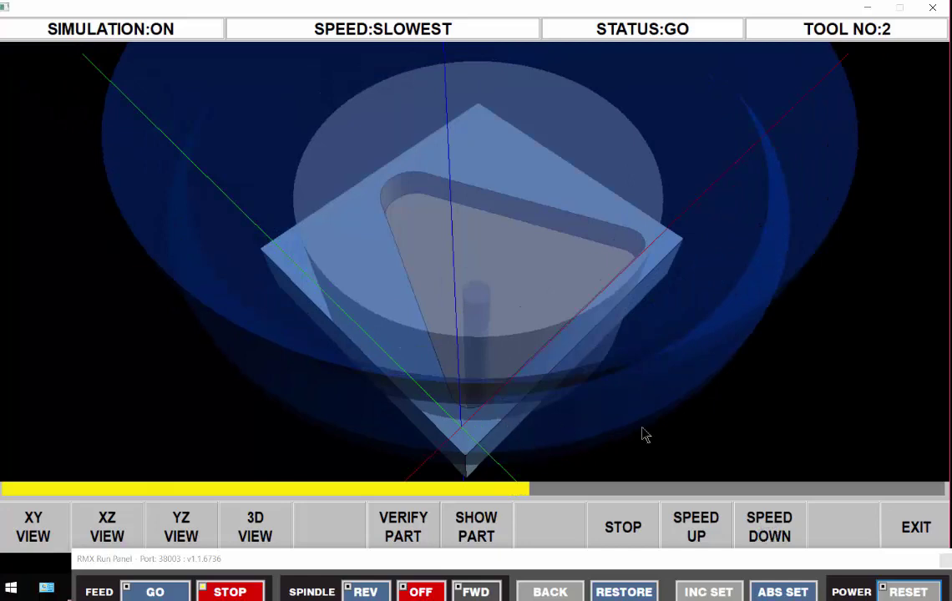
# Step: Examine tool 2's corner rest and finish passes from several 3D angles, raising the simulation speed, and inspect the finished pocket
pyautogui.moveTo(576, 382)
pyautogui.mouseDown()
pyautogui.moveTo(535, 409)
pyautogui.moveTo(421, 440)
pyautogui.moveTo(498, 377)
pyautogui.moveTo(480, 333)
pyautogui.moveTo(495, 404)
pyautogui.mouseUp()
pyautogui.moveTo(535, 436); pyautogui.dragTo(476, 390)
pyautogui.click(716, 538)
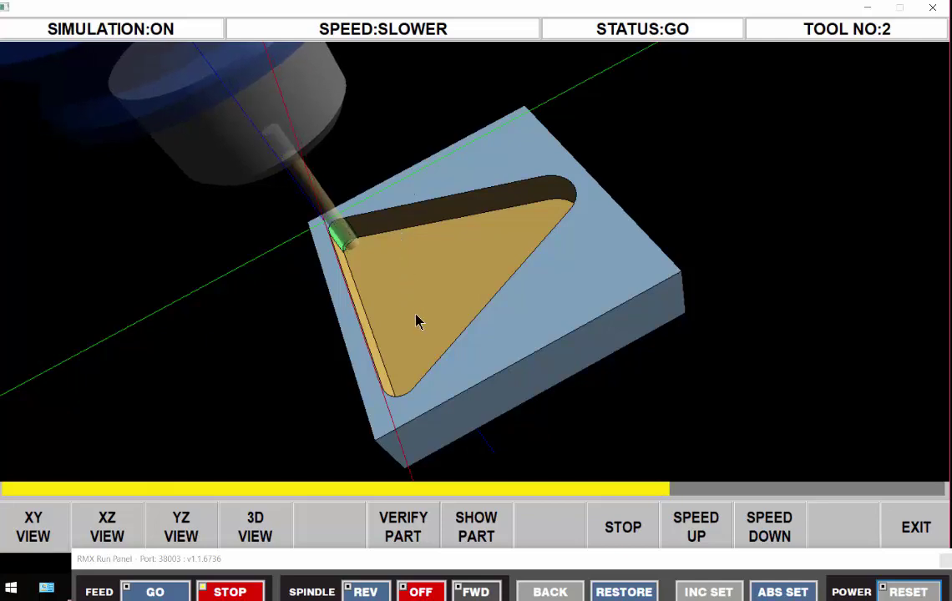
pyautogui.moveTo(480, 410); pyautogui.dragTo(835, 404)
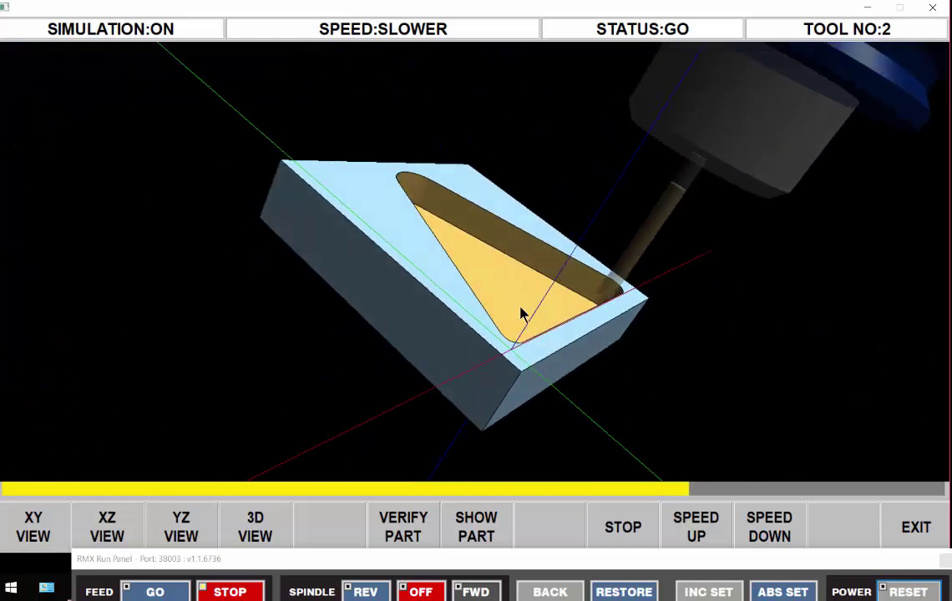
pyautogui.moveTo(525, 315); pyautogui.dragTo(570, 385)
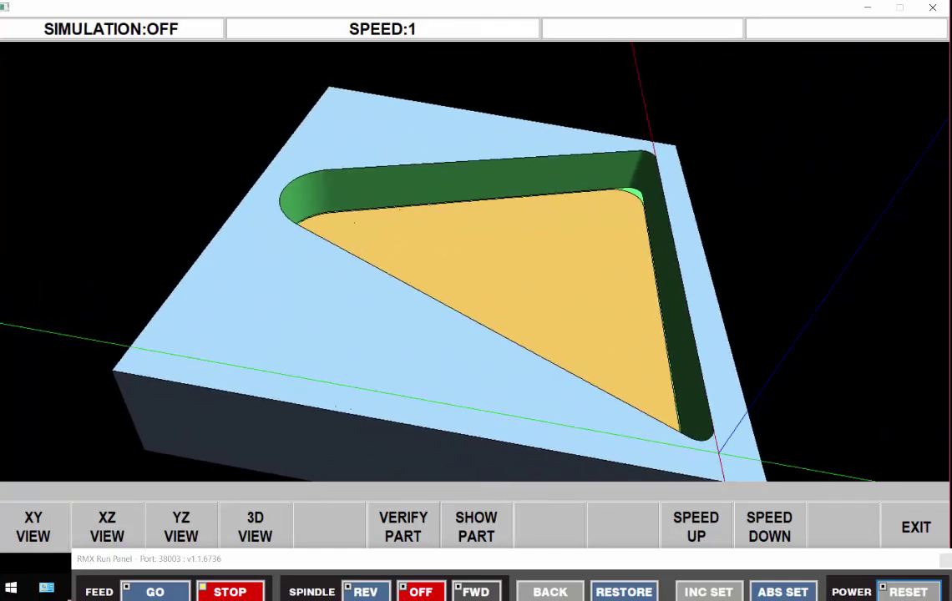
pyautogui.moveTo(563, 269); pyautogui.dragTo(585, 342)
# Step: Exit the part verification and return to event 1 of the program
pyautogui.click(927, 531)
pyautogui.click(34, 528)
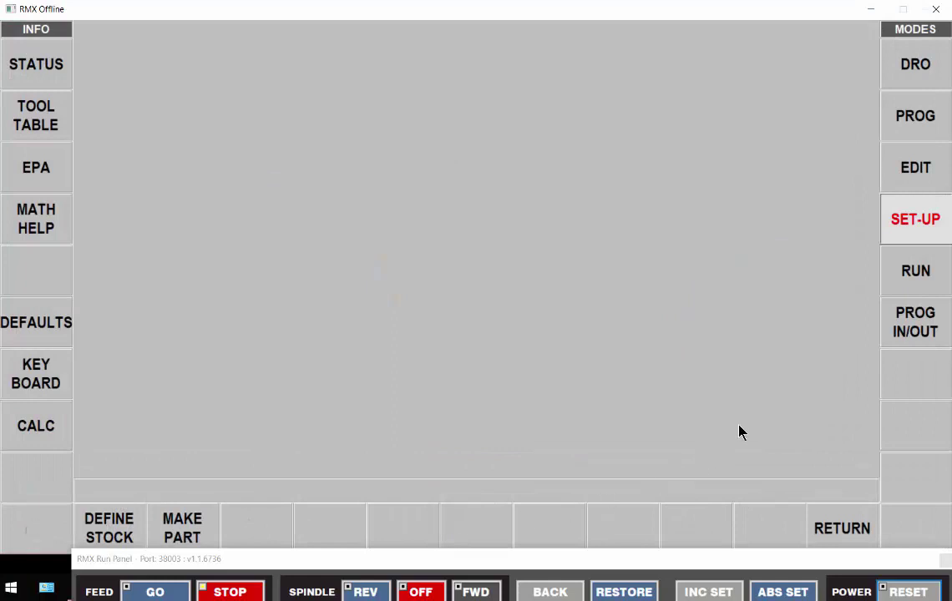
pyautogui.click(924, 125)
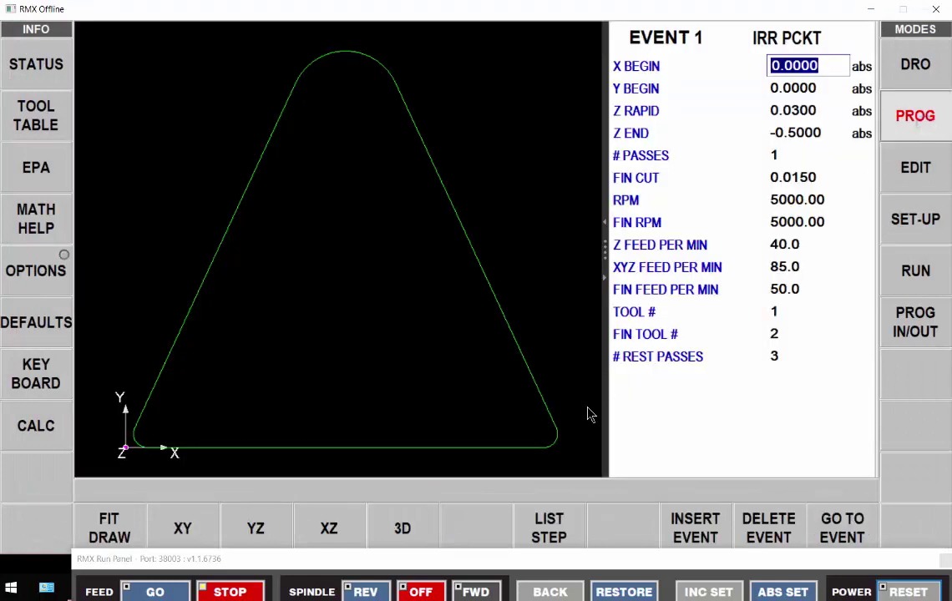